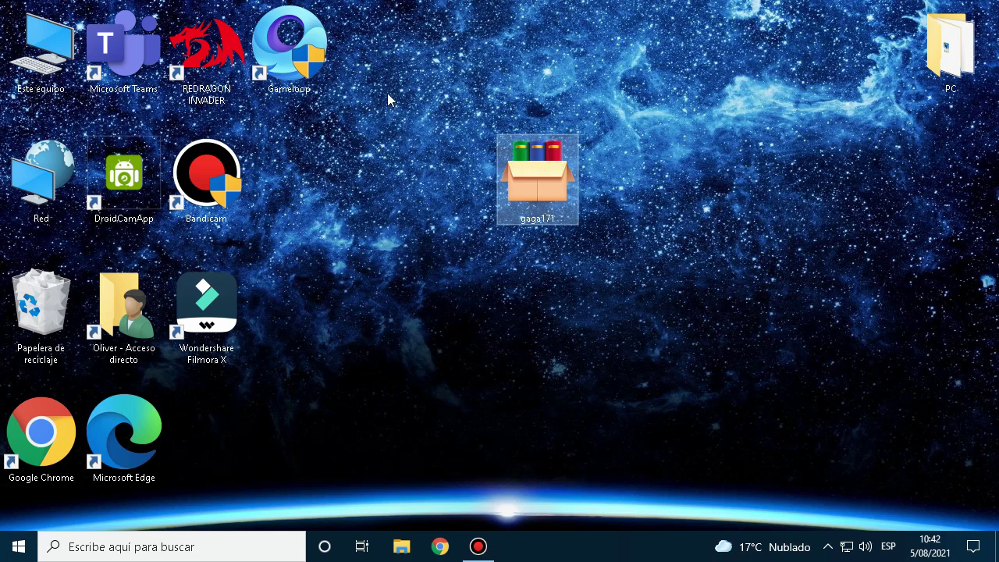
pyautogui.moveTo(441, 59); pyautogui.dragTo(653, 327)
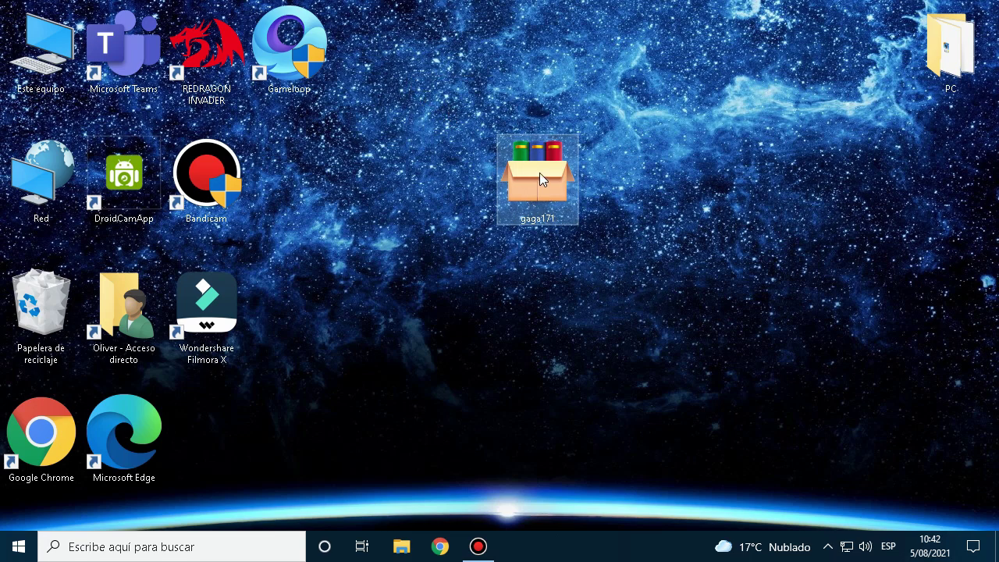
pyautogui.moveTo(540, 172)
pyautogui.mouseDown()
pyautogui.moveTo(566, 204)
pyautogui.moveTo(532, 173)
pyautogui.mouseUp()
pyautogui.moveTo(403, 101); pyautogui.dragTo(642, 315)
pyautogui.moveTo(547, 199); pyautogui.dragTo(526, 166)
pyautogui.moveTo(498, 167)
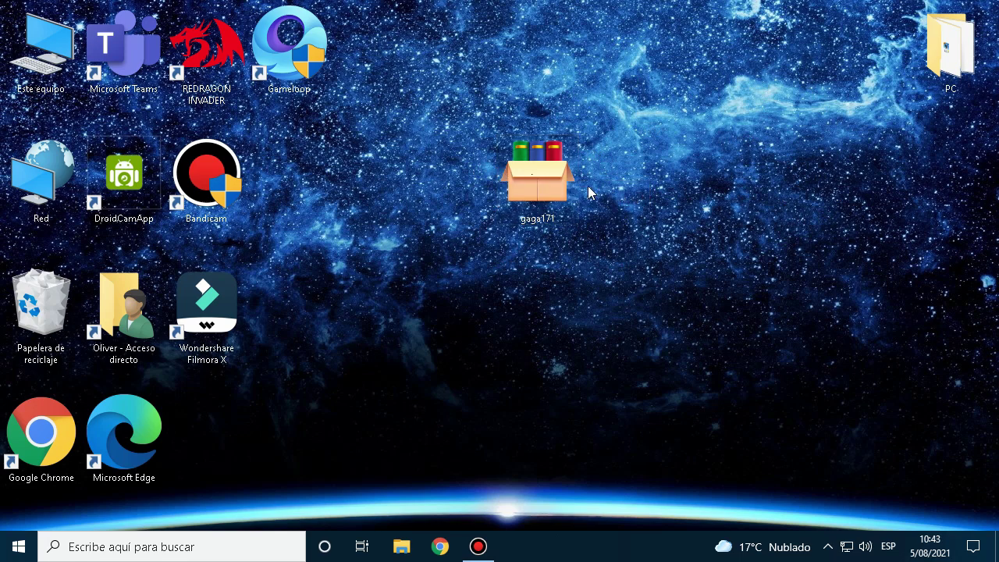
pyautogui.moveTo(542, 180)
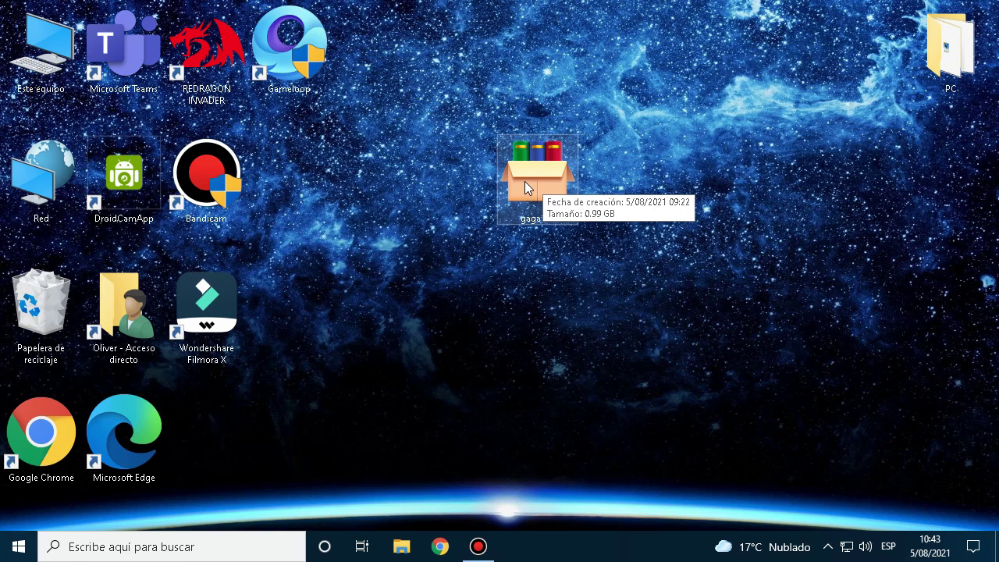
pyautogui.rightClick(524, 181)
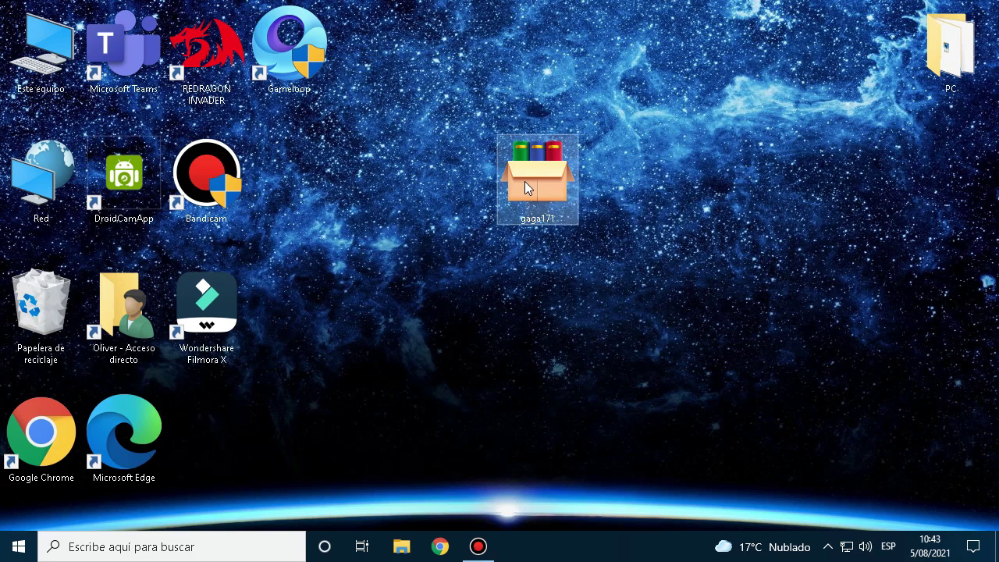
pyautogui.press('Escape')
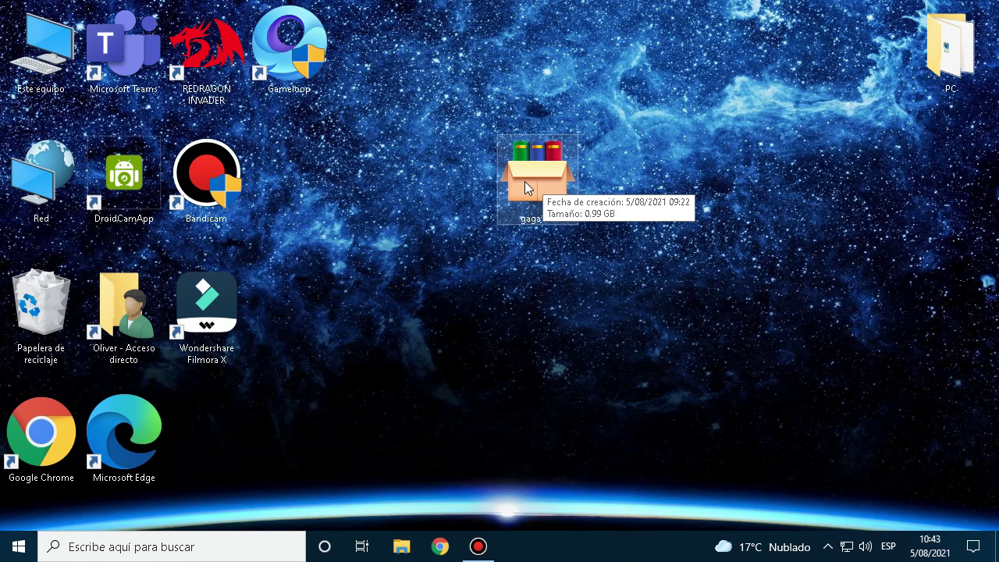
# Step: Extract the gaga171 archive into its own gaga171 folder and place that folder beside the archive on the desktop
pyautogui.rightClick(525, 181)
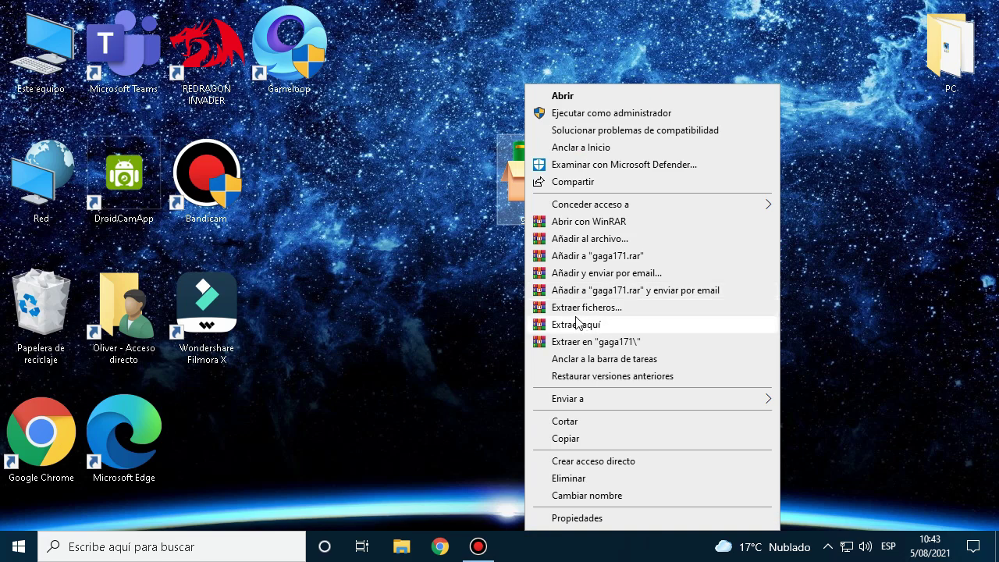
pyautogui.click(596, 341)
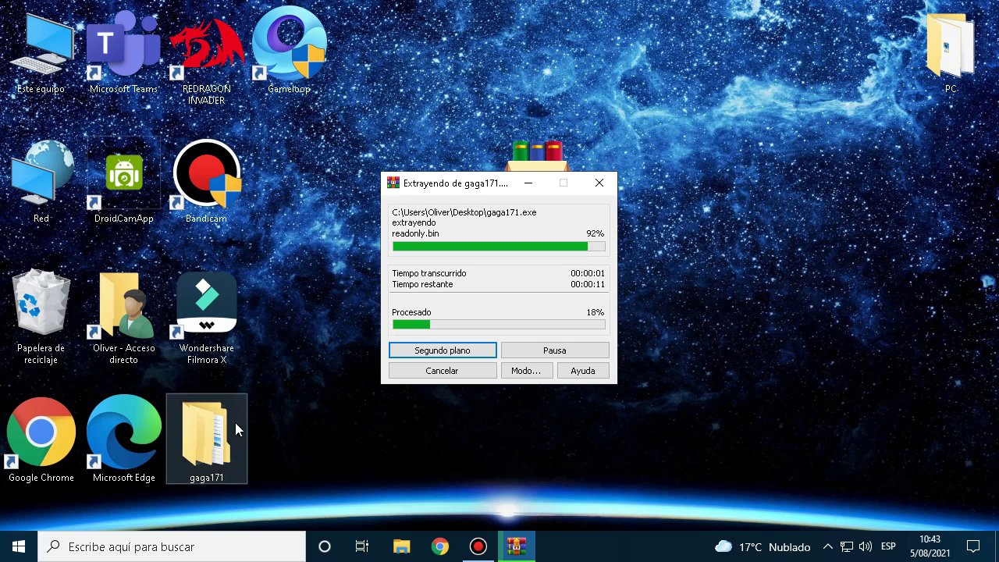
pyautogui.moveTo(233, 415); pyautogui.dragTo(730, 174)
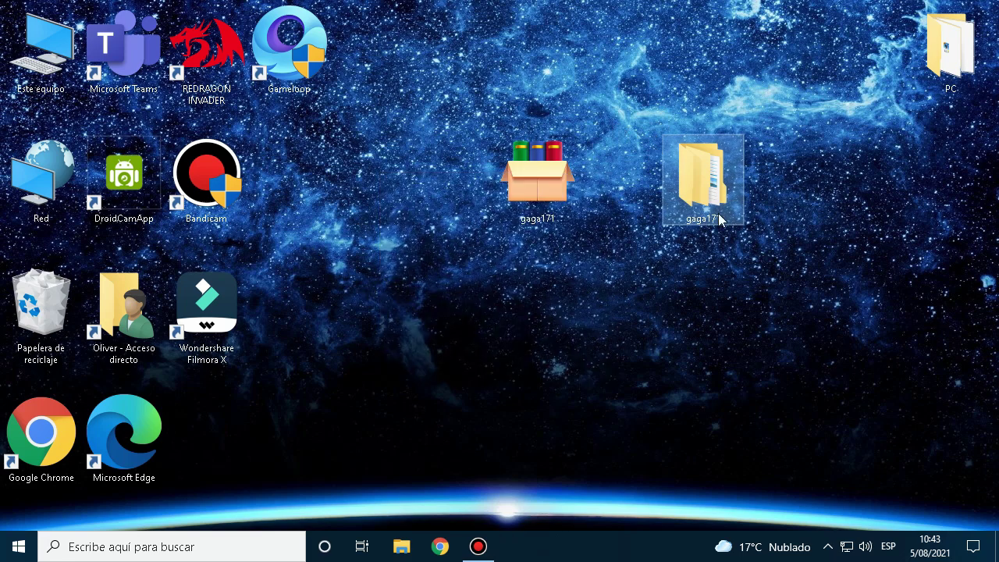
pyautogui.moveTo(718, 213); pyautogui.dragTo(635, 211)
# Step: Open the Engine folder inside the extracted gaga171 folder's ProjectTitan subfolder
pyautogui.doubleClick(625, 193)
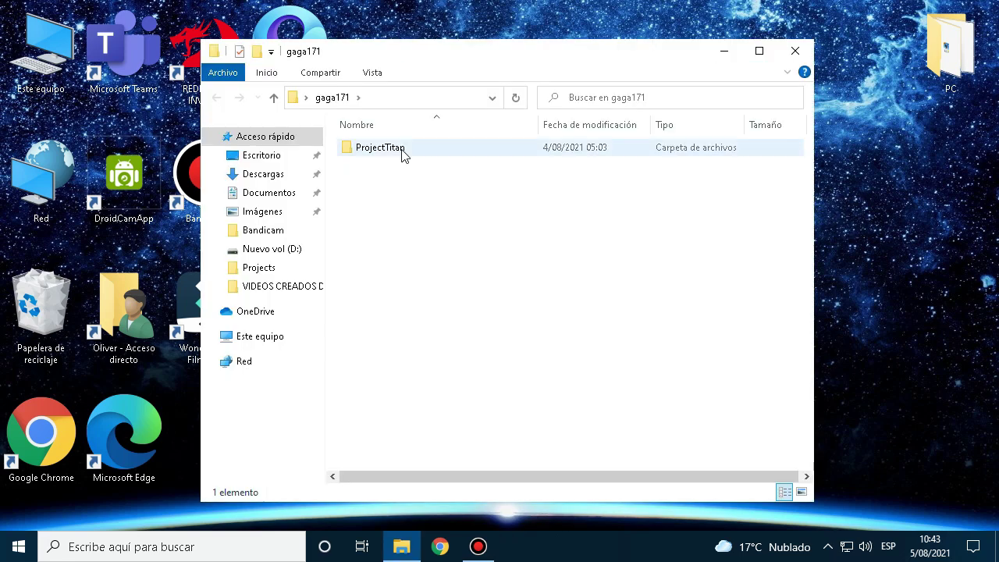
pyautogui.doubleClick(402, 151)
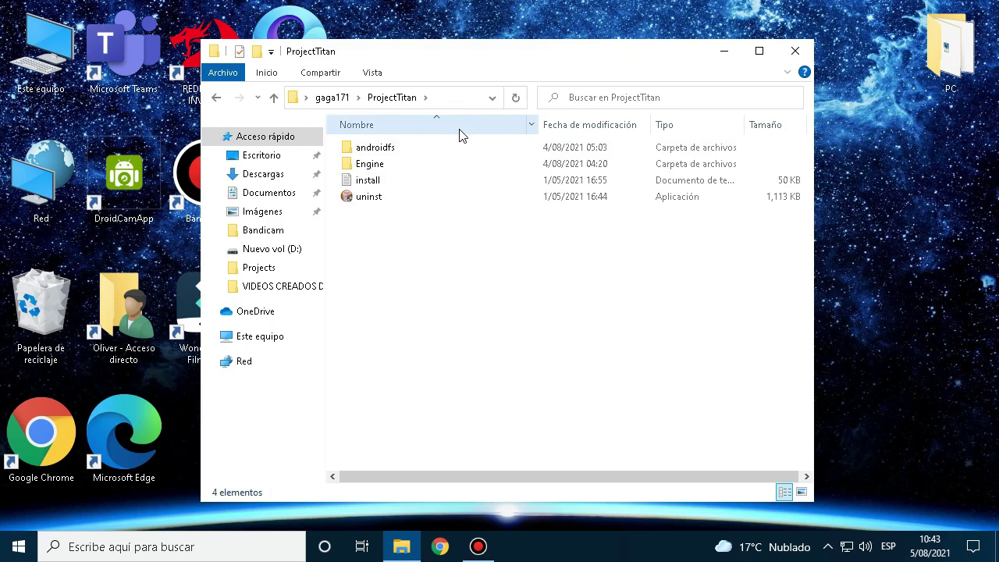
pyautogui.doubleClick(386, 170)
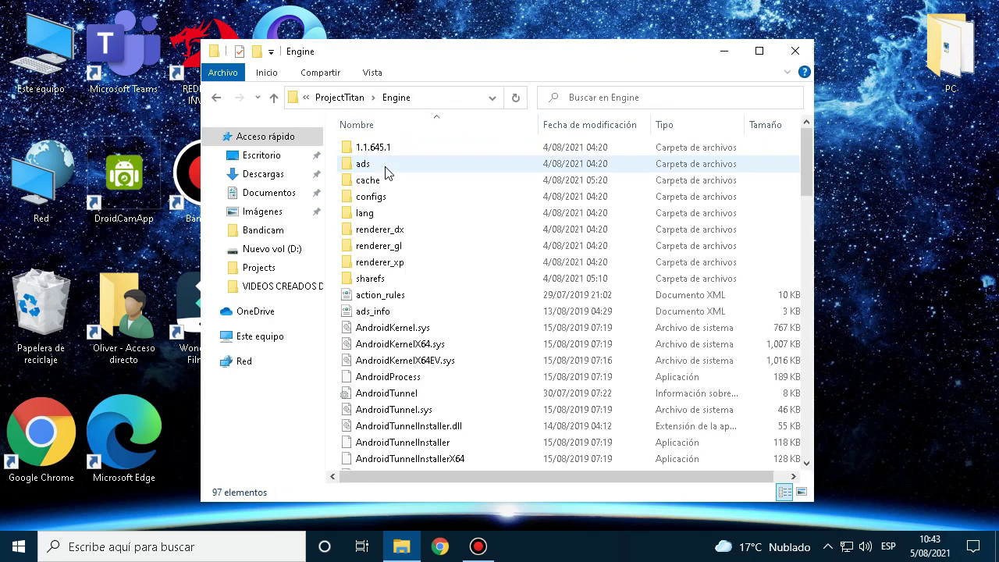
# Step: Create a shortcut to the ProjectTitan application in the Engine folder
pyautogui.scroll(-10, 609, 328)
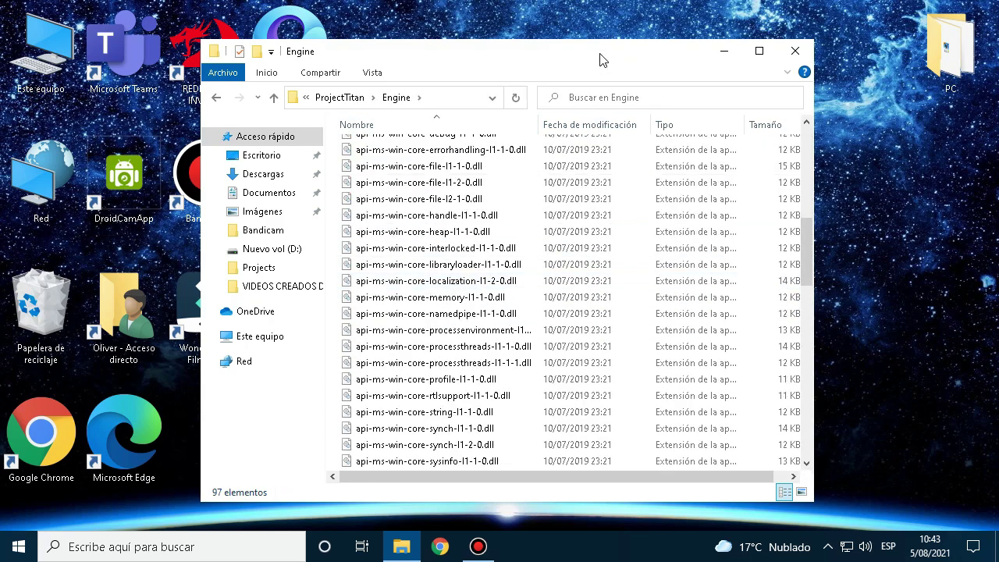
pyautogui.moveTo(601, 59); pyautogui.dragTo(654, 39)
pyautogui.scroll(-15, 546, 252)
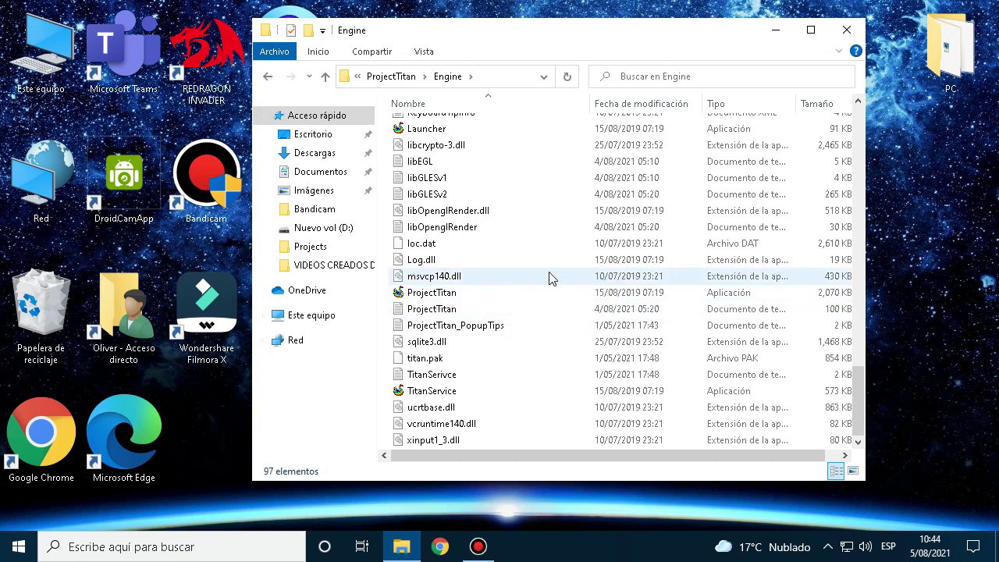
pyautogui.rightClick(439, 295)
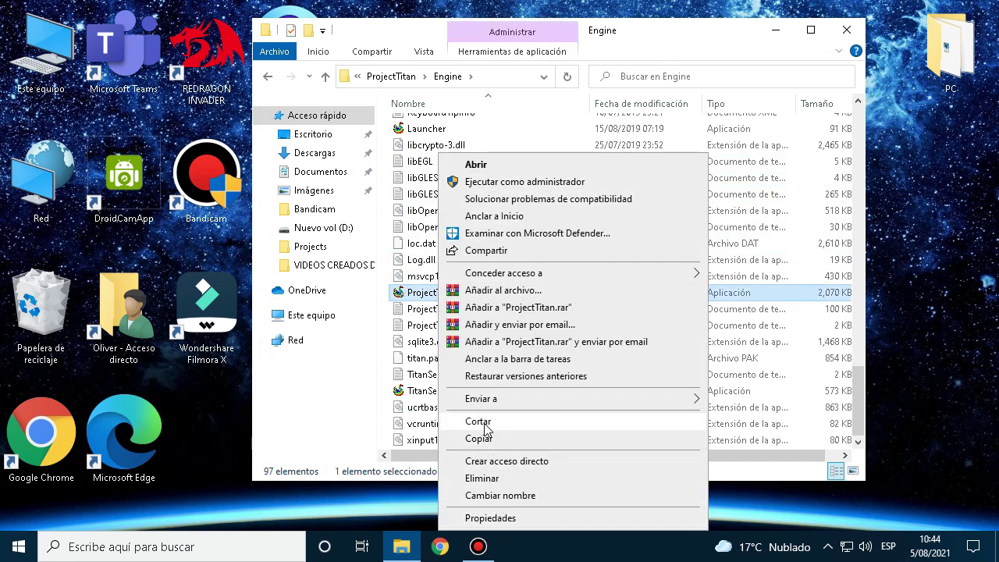
pyautogui.click(422, 293)
pyautogui.rightClick(422, 293)
pyautogui.click(534, 296)
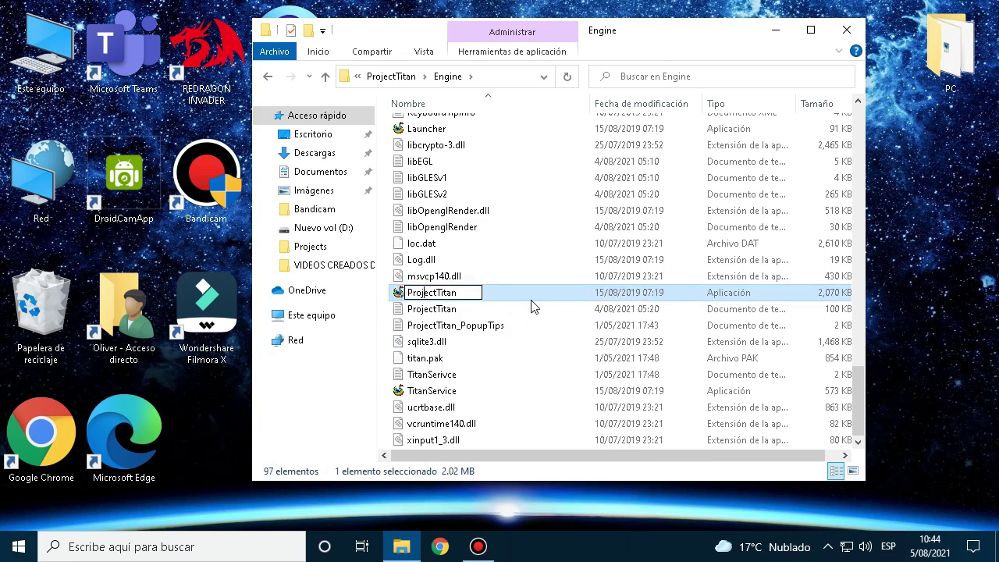
pyautogui.click(533, 297)
pyautogui.rightClick(534, 297)
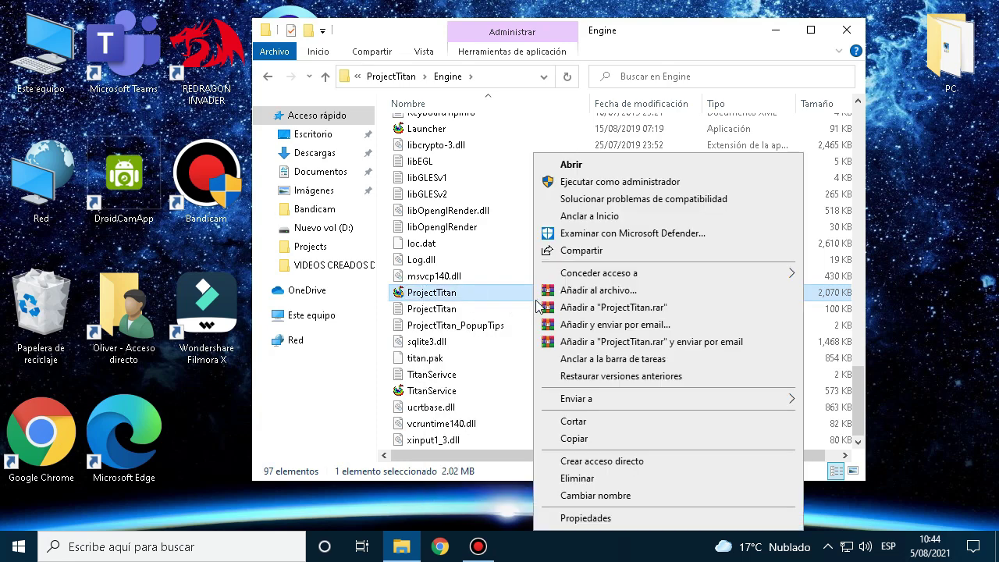
pyautogui.click(605, 462)
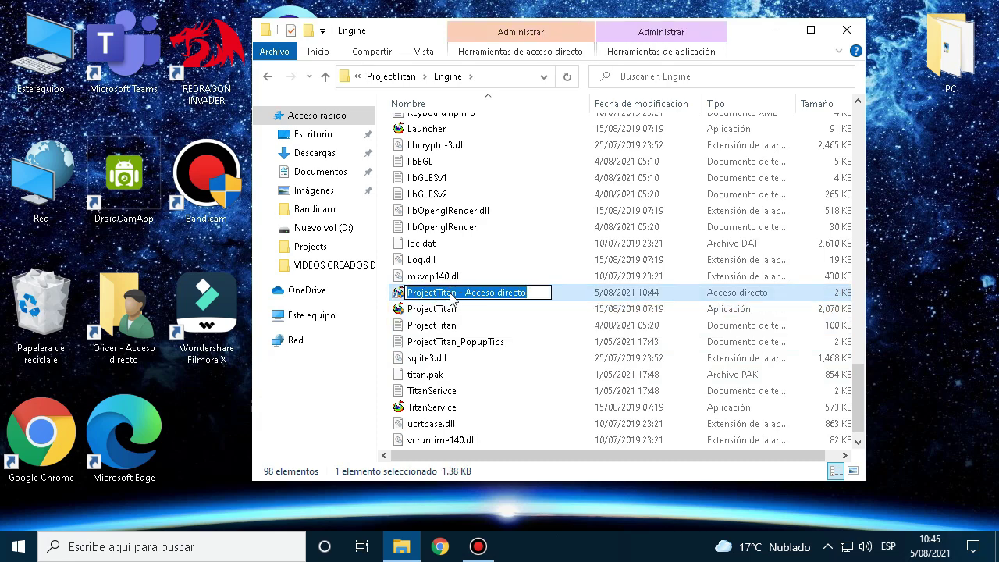
# Step: Rename the new ProjectTitan shortcut as 171
pyautogui.write('1')
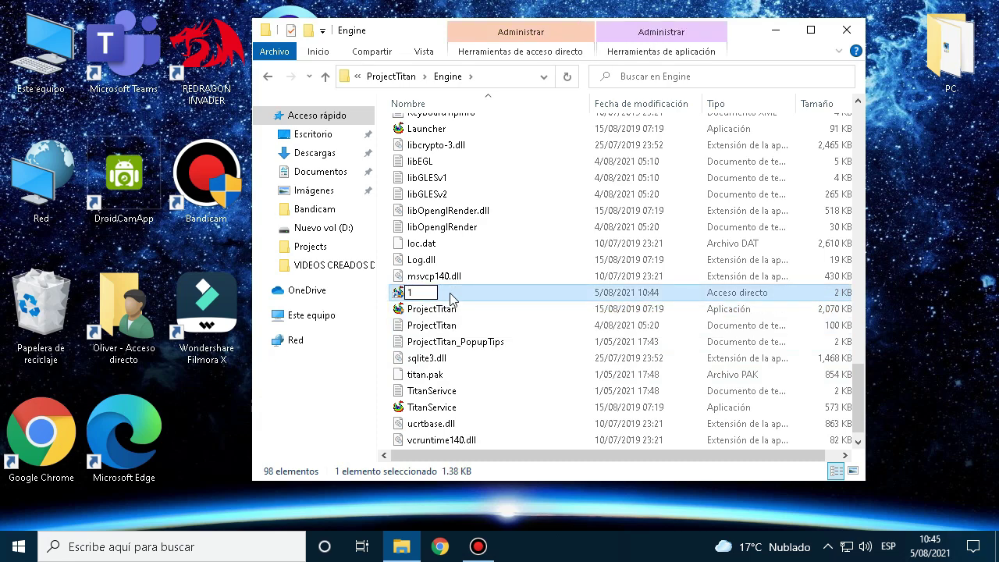
pyautogui.write('71')
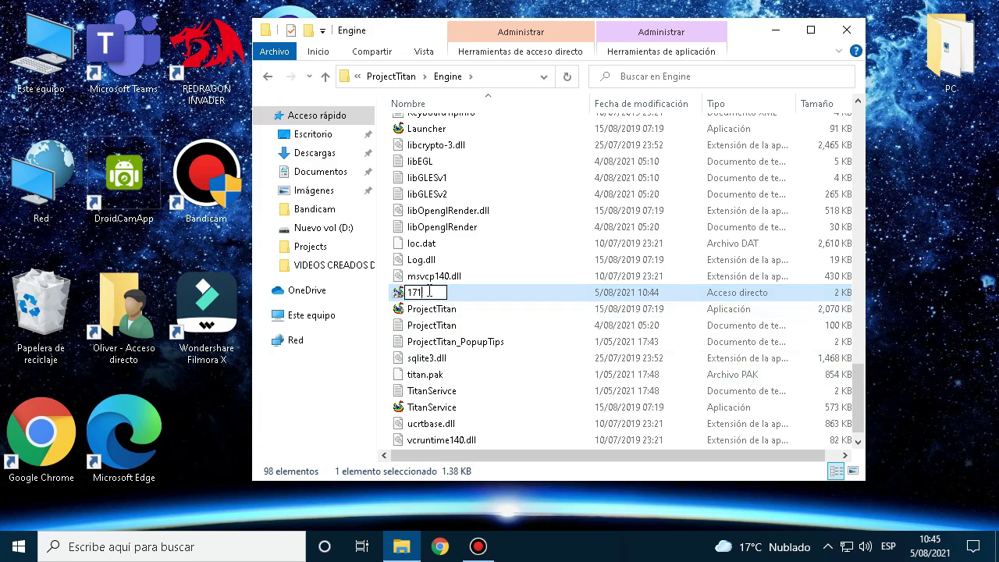
pyautogui.click(441, 264)
# Step: Move the 171 shortcut out of the Engine folder and into the desktop's gaga171 folder, closing the Engine window
pyautogui.scroll(3, 471, 344)
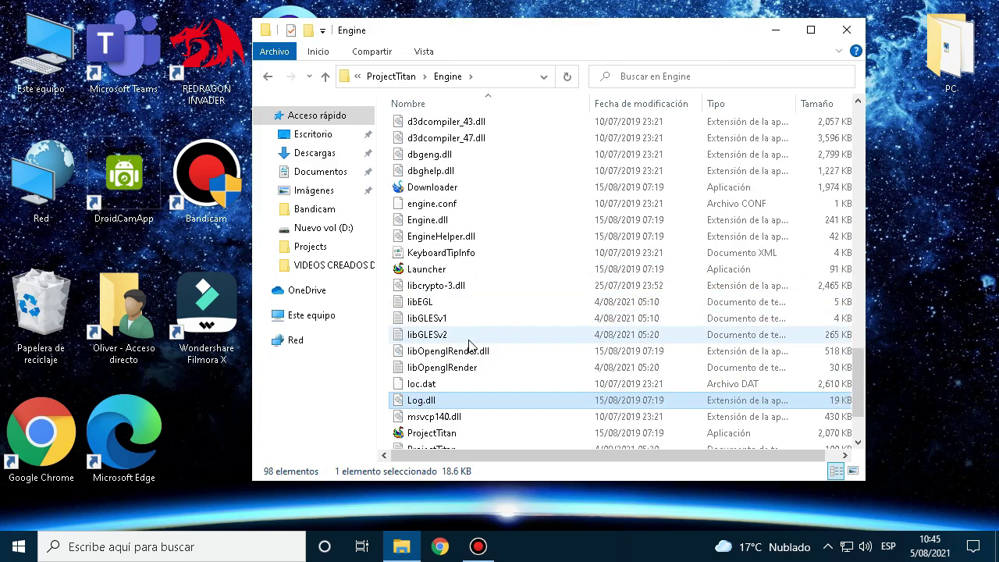
pyautogui.scroll(20, 471, 344)
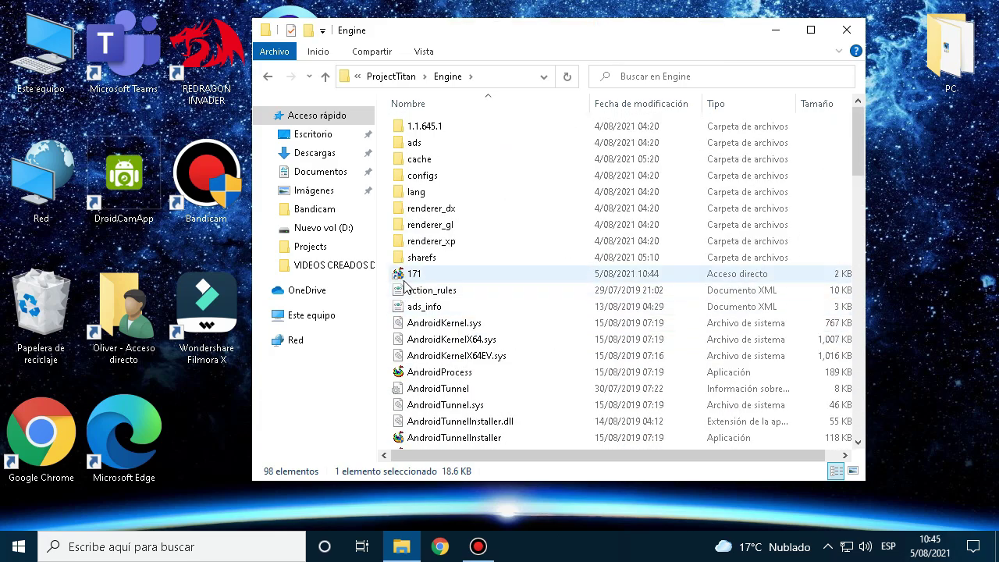
pyautogui.moveTo(405, 286); pyautogui.dragTo(949, 270)
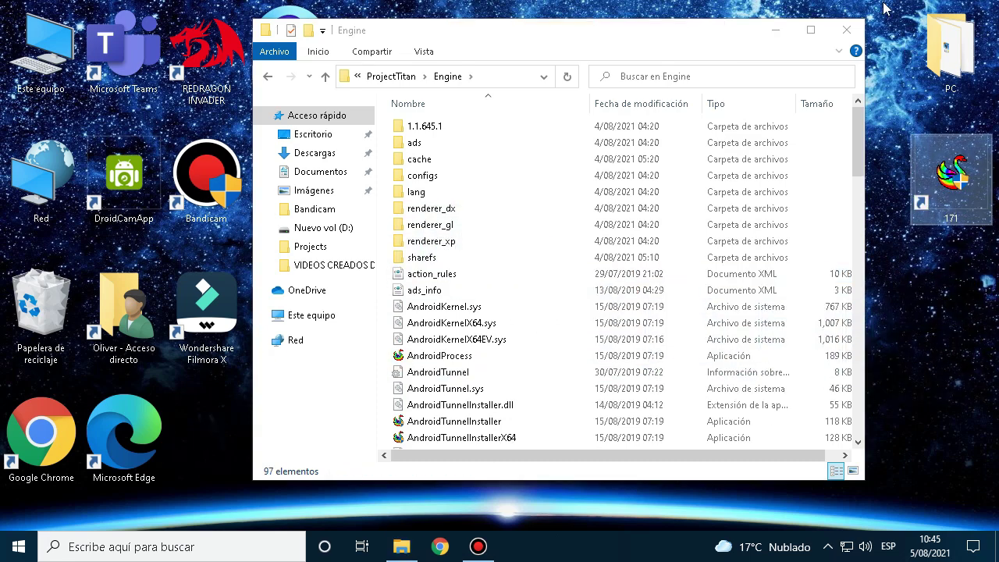
pyautogui.click(846, 30)
pyautogui.moveTo(940, 205); pyautogui.dragTo(626, 197)
# Step: Open the gaga171 folder, display its contents as extra large icons in a maximized window, and minimize it
pyautogui.doubleClick(621, 187)
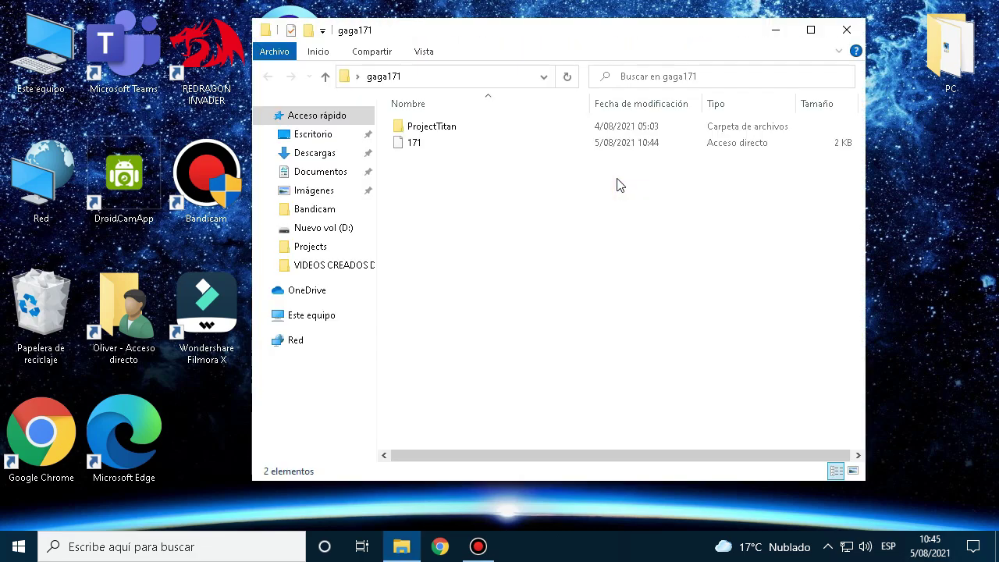
pyautogui.click(422, 52)
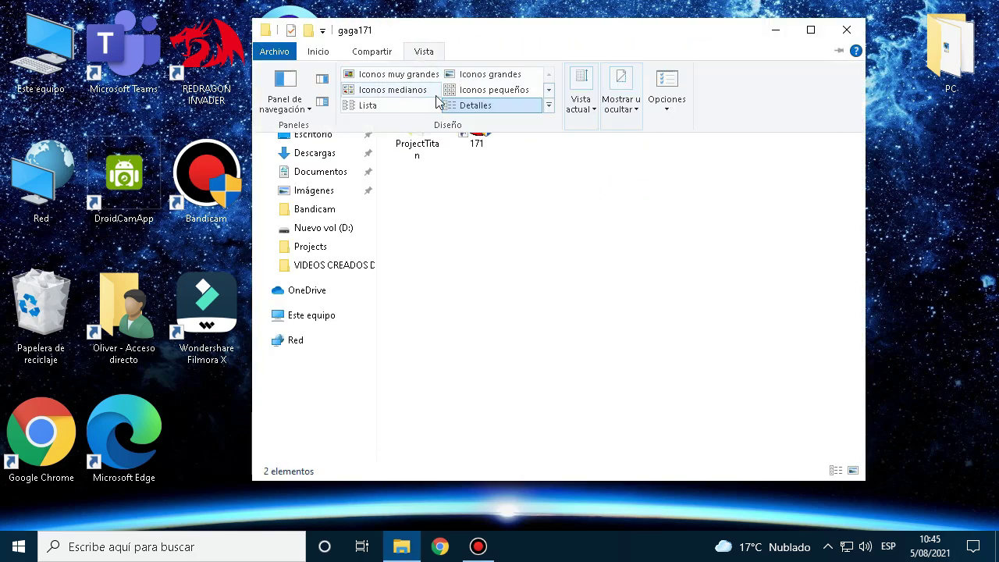
pyautogui.click(397, 75)
pyautogui.click(811, 30)
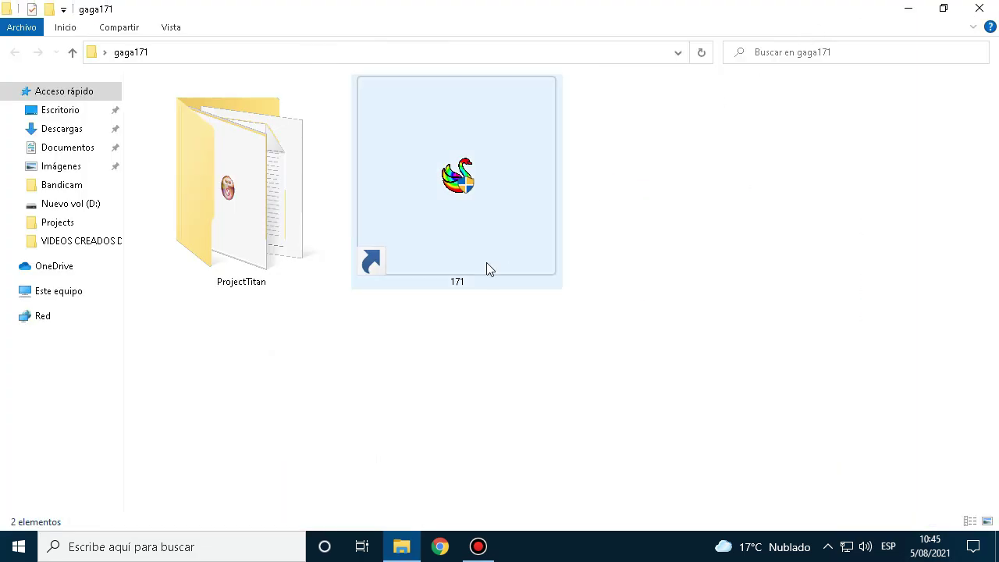
pyautogui.moveTo(437, 211)
pyautogui.mouseDown()
pyautogui.moveTo(223, 248)
pyautogui.moveTo(555, 233)
pyautogui.moveTo(478, 242)
pyautogui.moveTo(436, 212)
pyautogui.moveTo(549, 237)
pyautogui.moveTo(425, 236)
pyautogui.moveTo(464, 230)
pyautogui.moveTo(458, 215)
pyautogui.moveTo(437, 212)
pyautogui.mouseUp()
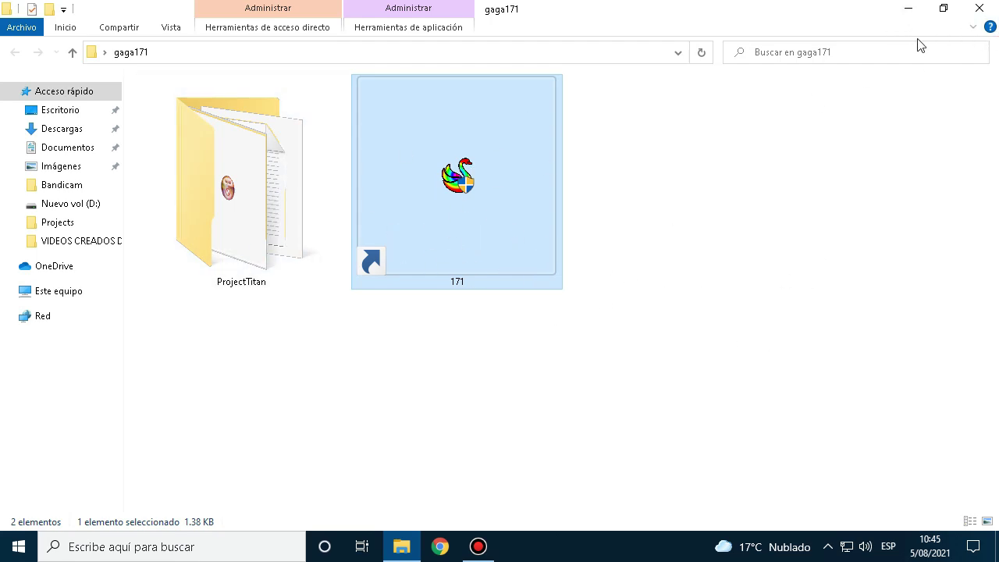
pyautogui.click(907, 8)
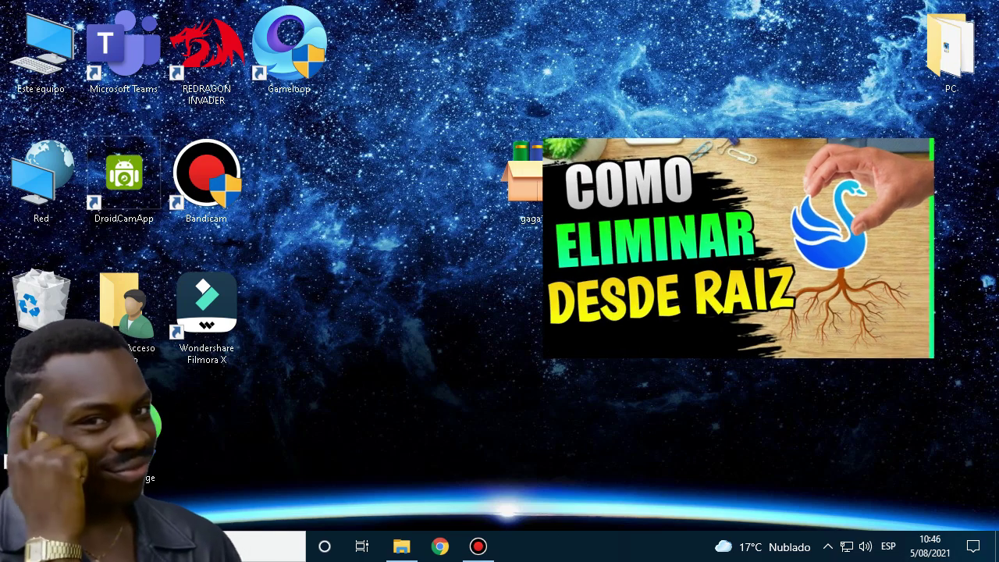
# Step: Set the 171 shortcut's compatibility properties to run as administrator and at 640 x 480 screen resolution, and apply them
pyautogui.doubleClick(527, 176)
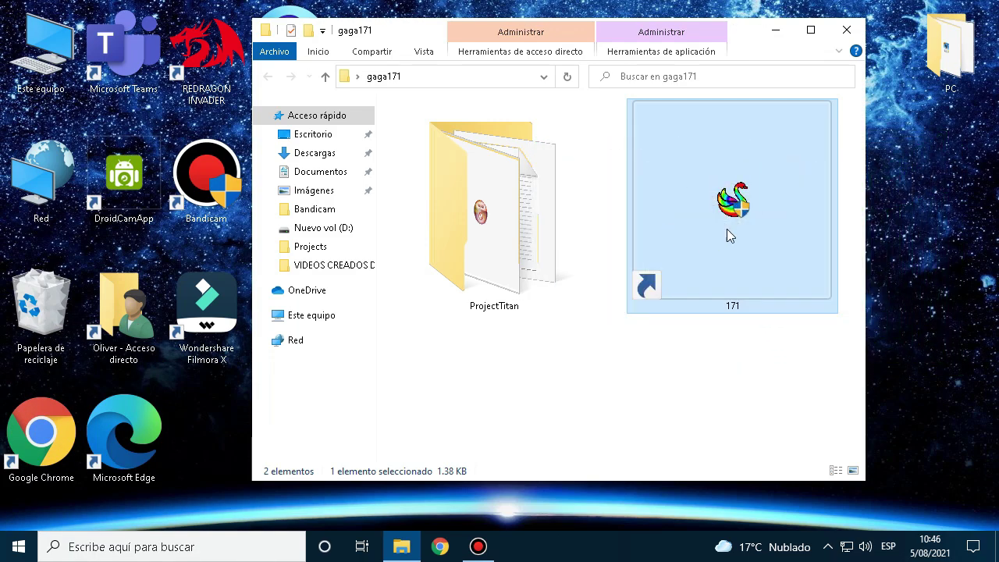
pyautogui.rightClick(735, 206)
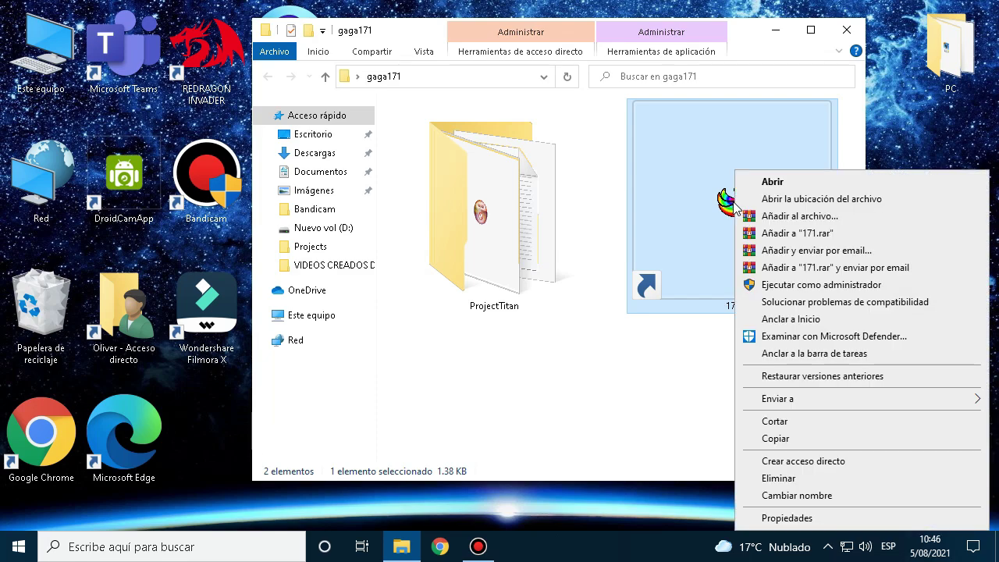
pyautogui.click(787, 518)
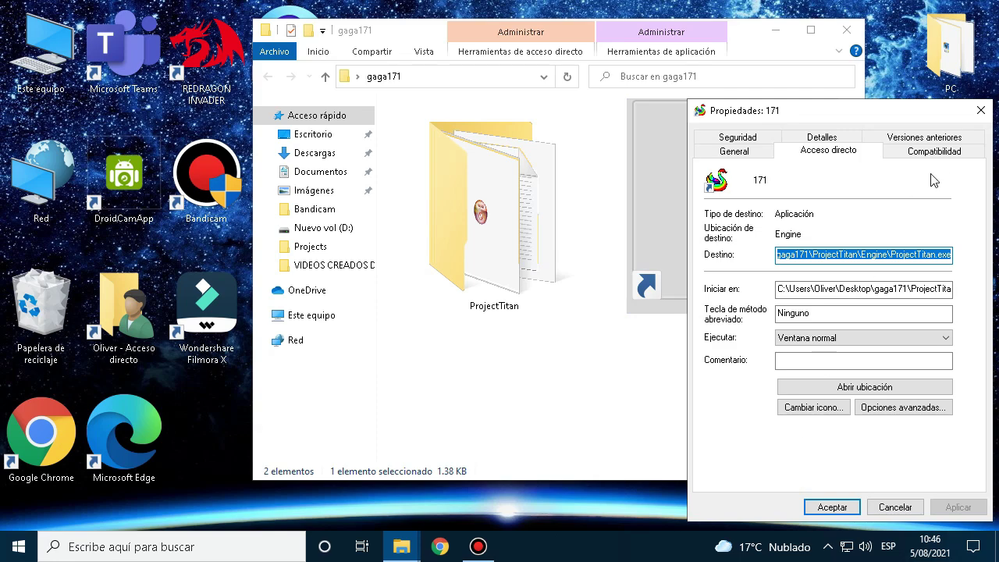
pyautogui.click(951, 156)
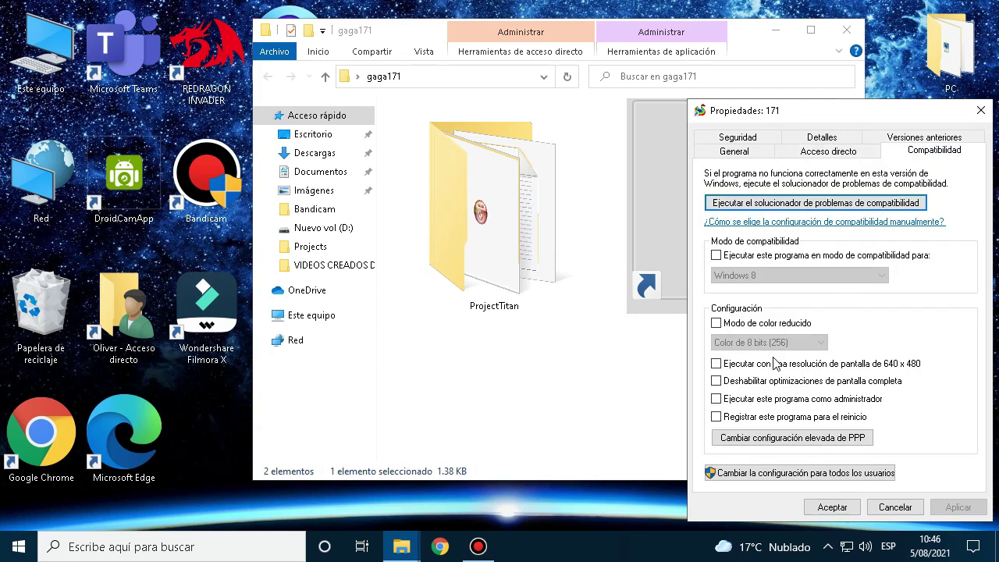
pyautogui.click(717, 398)
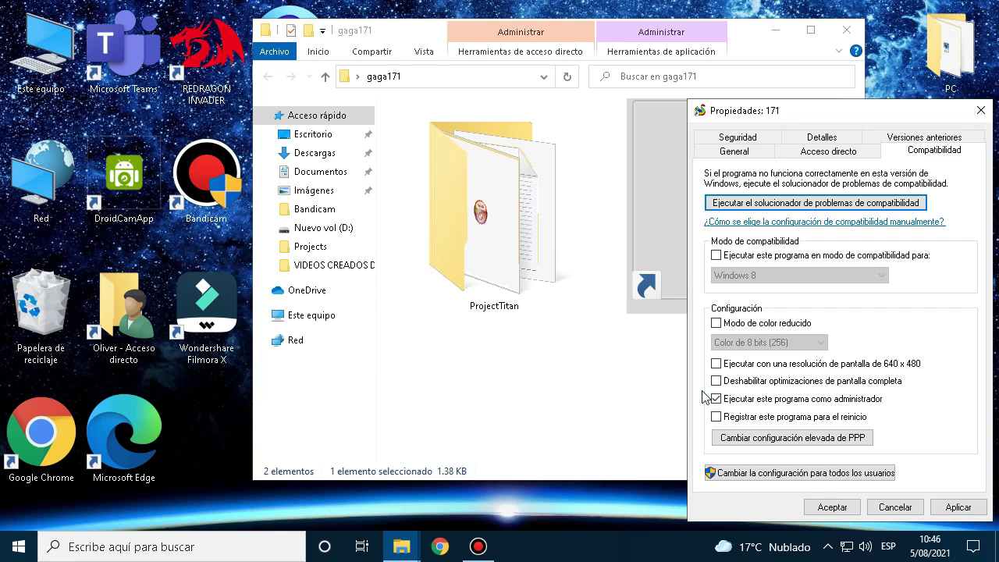
pyautogui.click(717, 364)
pyautogui.click(967, 507)
pyautogui.click(832, 506)
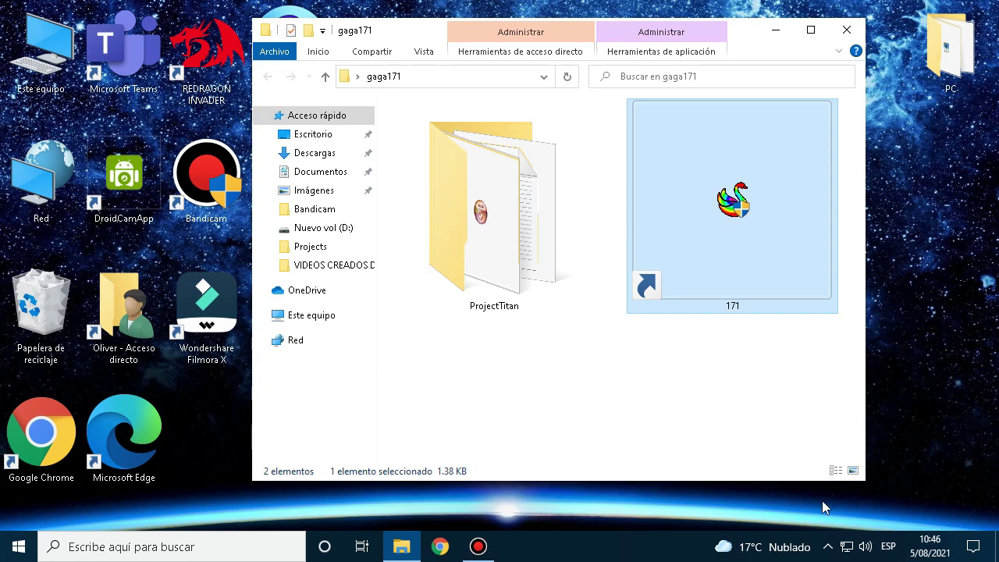
# Step: Launch the emulator from the 171 shortcut in the gaga171 folder
pyautogui.click(712, 344)
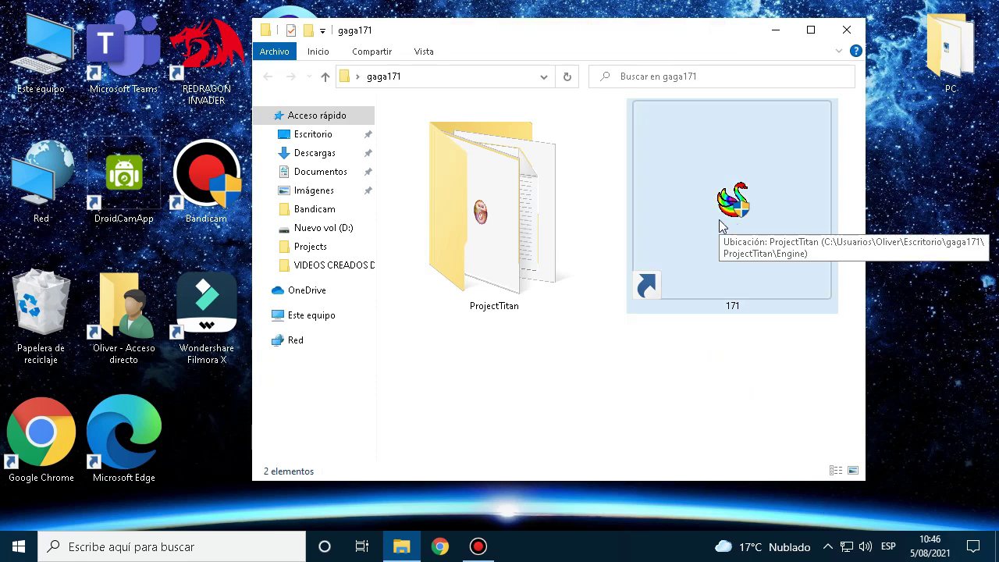
pyautogui.doubleClick(722, 222)
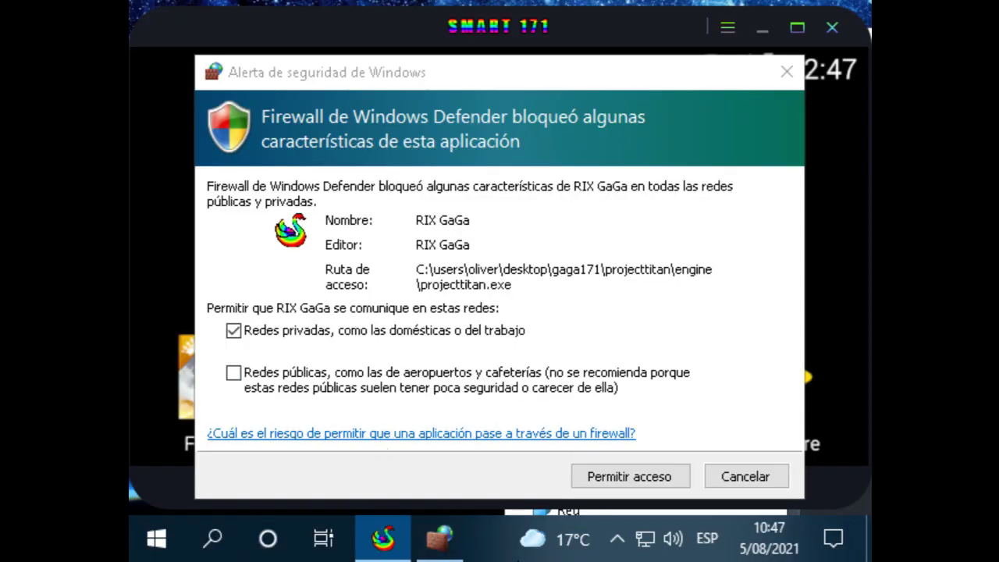
# Step: Allow RIX GaGa through the firewall on private networks, dismiss the Launcher3 error, and show the emulator's installed apps
pyautogui.click(642, 482)
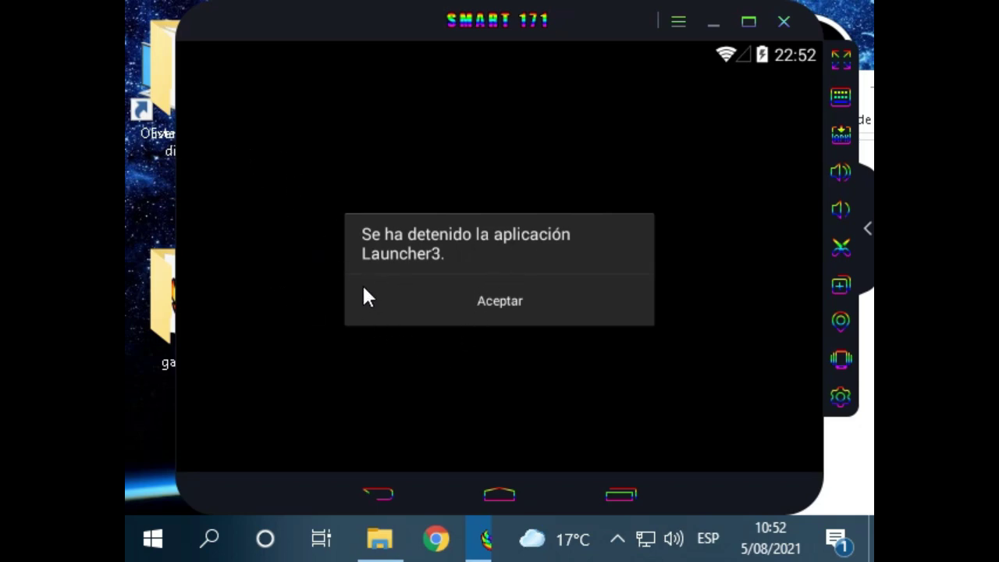
pyautogui.click(498, 303)
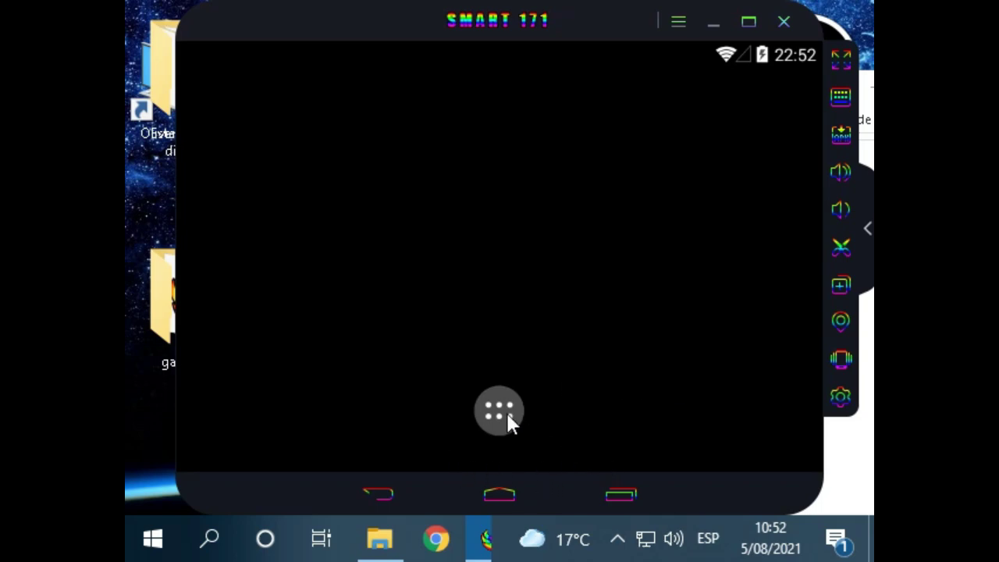
pyautogui.click(500, 401)
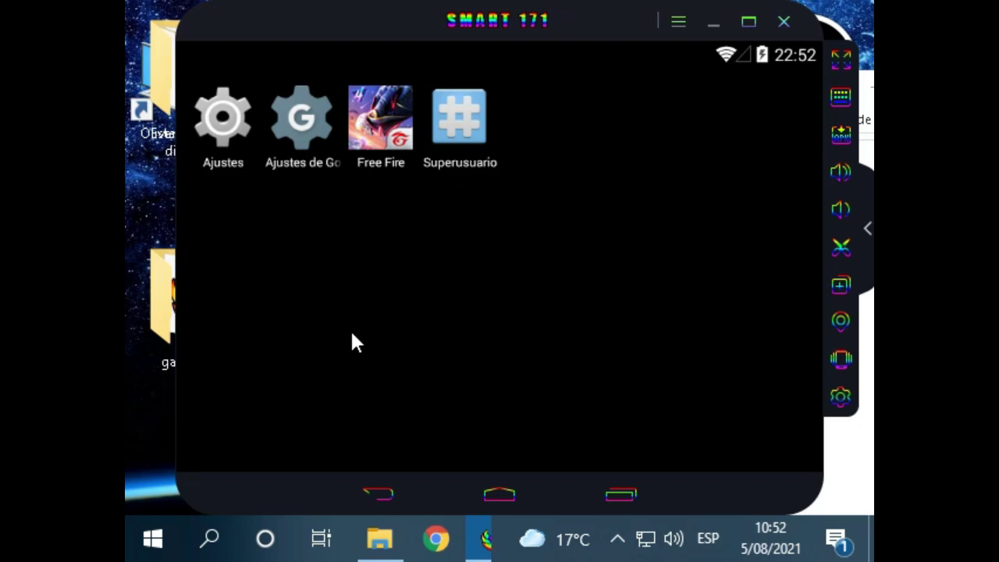
# Step: In the emulator's advanced settings, choose the BM800 (Realtek(R) Audio) microphone and 1024M of RAM, and open the Juegos settings
pyautogui.click(846, 408)
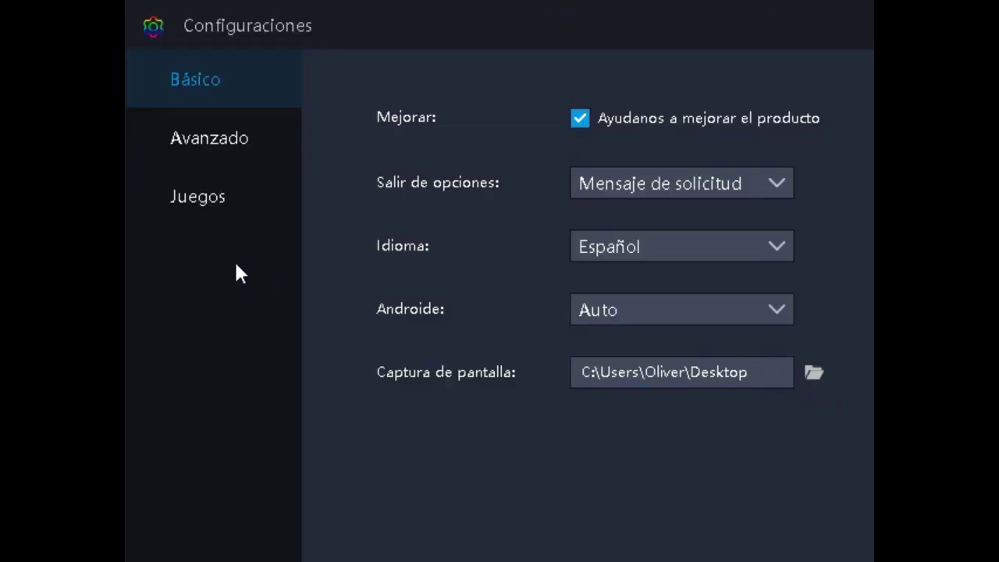
pyautogui.click(207, 157)
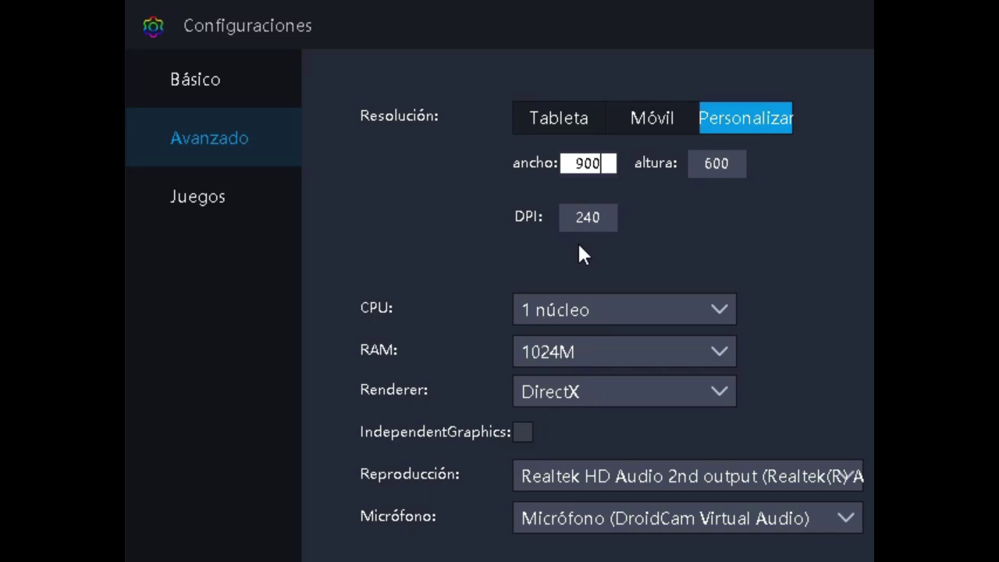
pyautogui.scroll(-1, 847, 527)
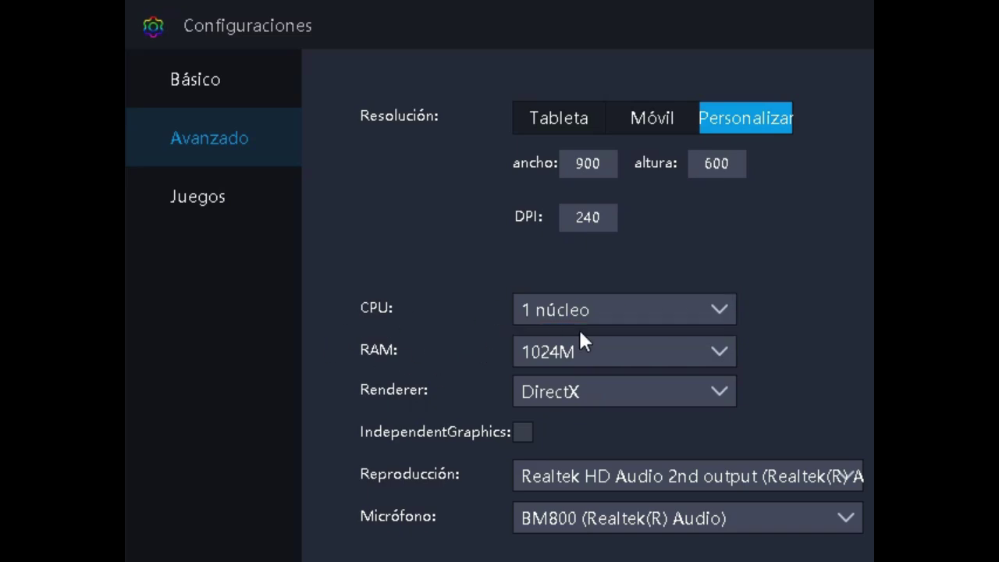
pyautogui.click(721, 352)
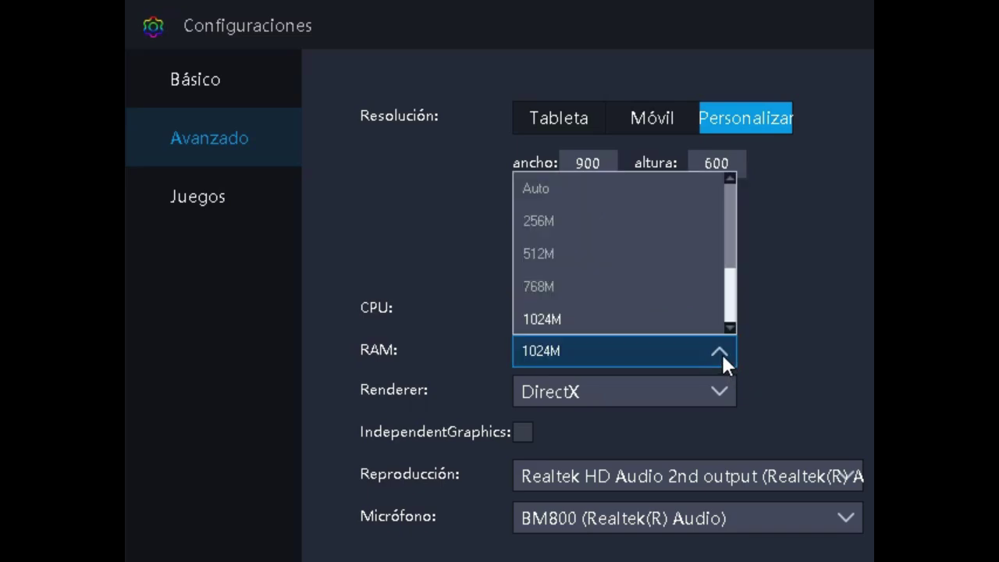
pyautogui.click(542, 320)
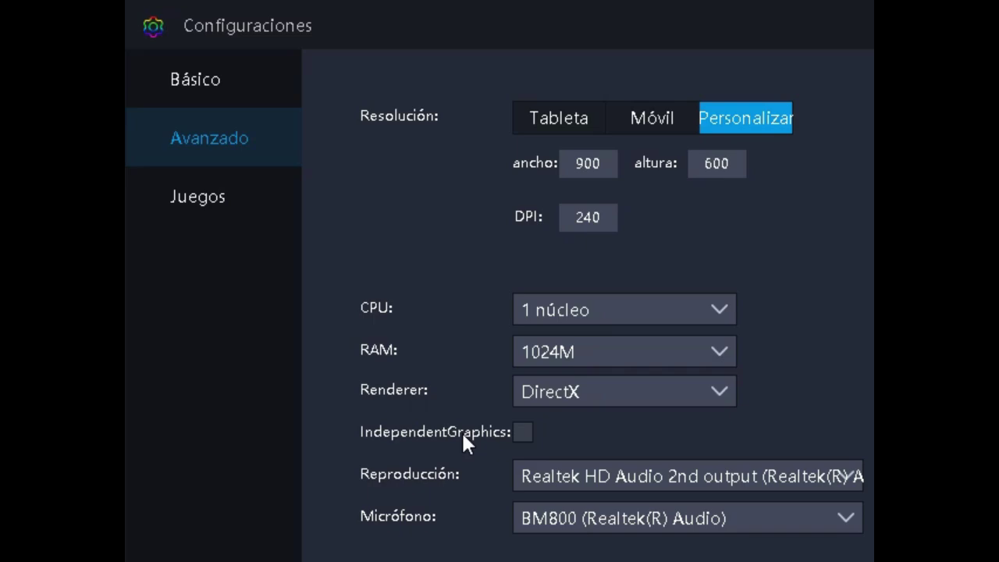
pyautogui.click(196, 197)
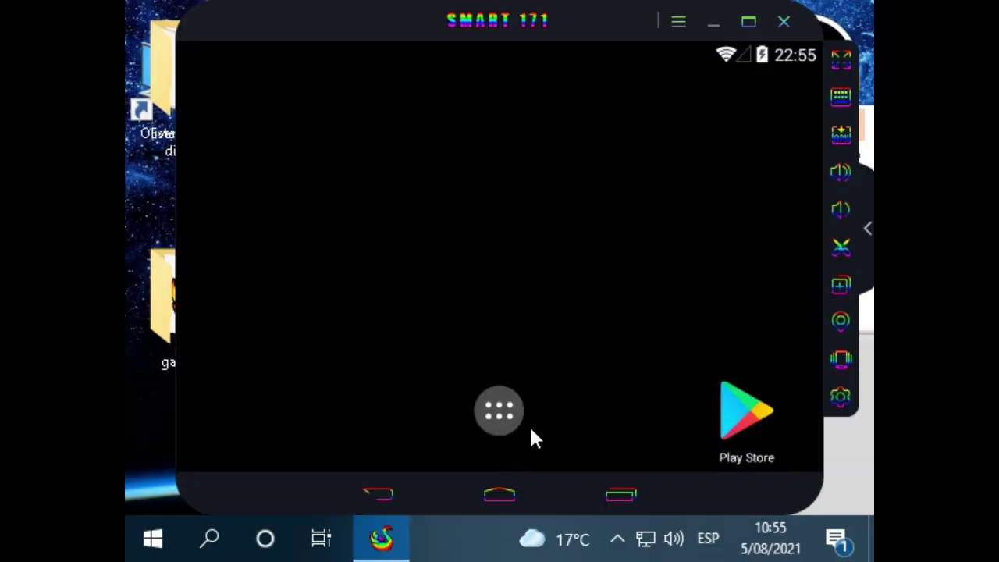
# Step: Open the developer options (Opciones de desarrollo) in the emulator's Android settings
pyautogui.click(505, 415)
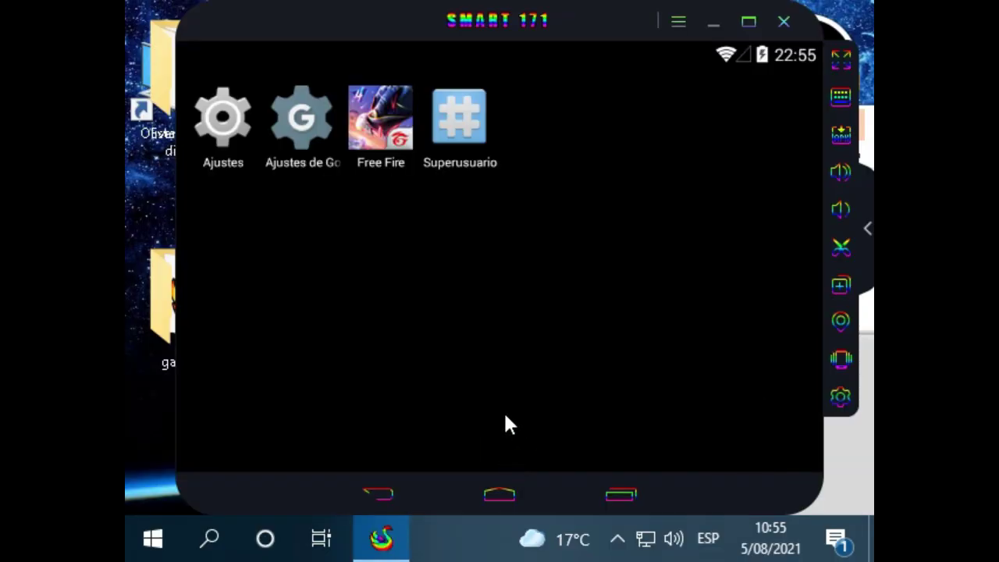
pyautogui.click(224, 119)
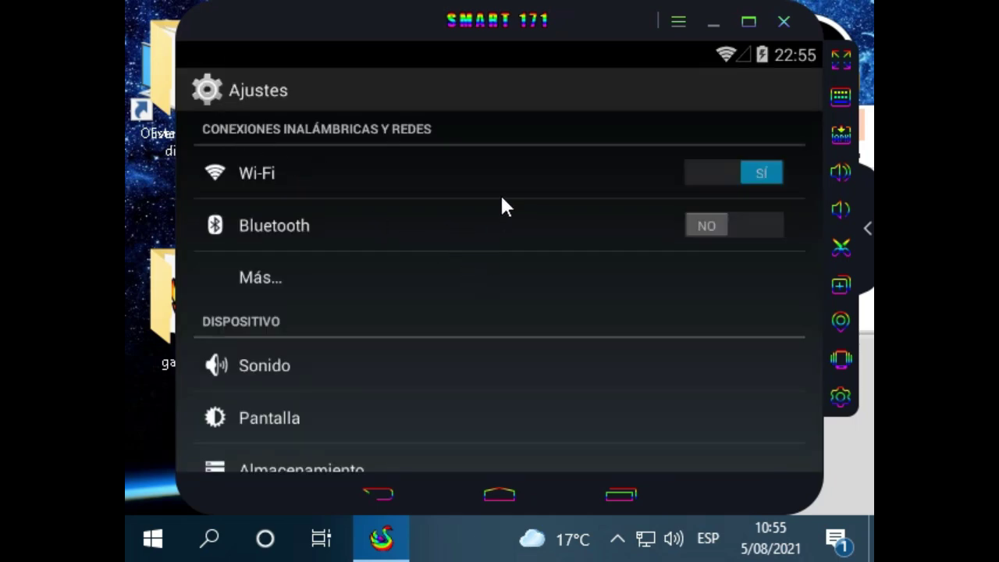
pyautogui.scroll(-10, 499, 197)
pyautogui.moveTo(388, 324); pyautogui.dragTo(346, 461)
pyautogui.click(344, 453)
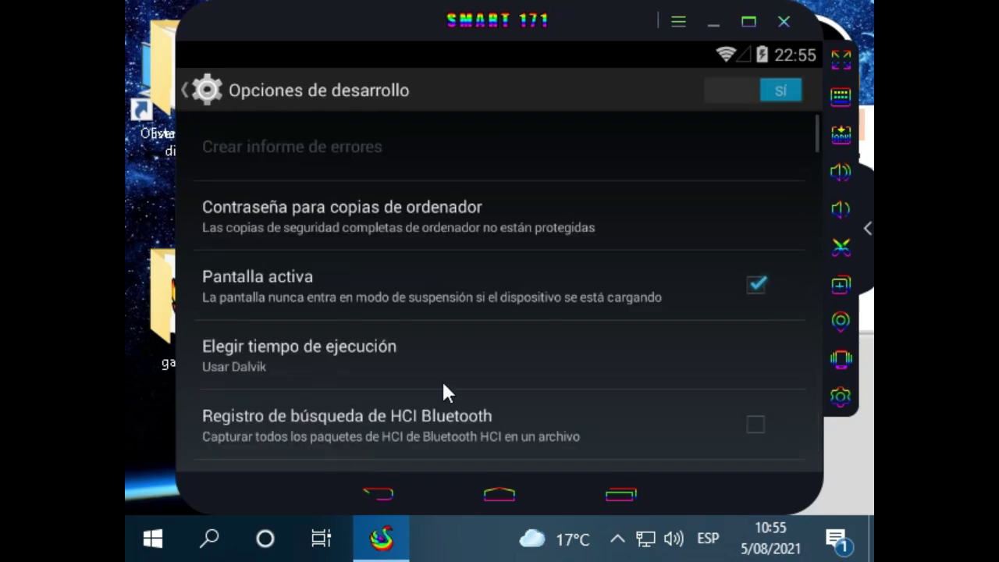
# Step: Set the OpenGL trace option (Habilitar seguimiento OpenGL) to Systrace (gráficos) in the developer options
pyautogui.scroll(-15, 502, 261)
pyautogui.scroll(-10, 547, 367)
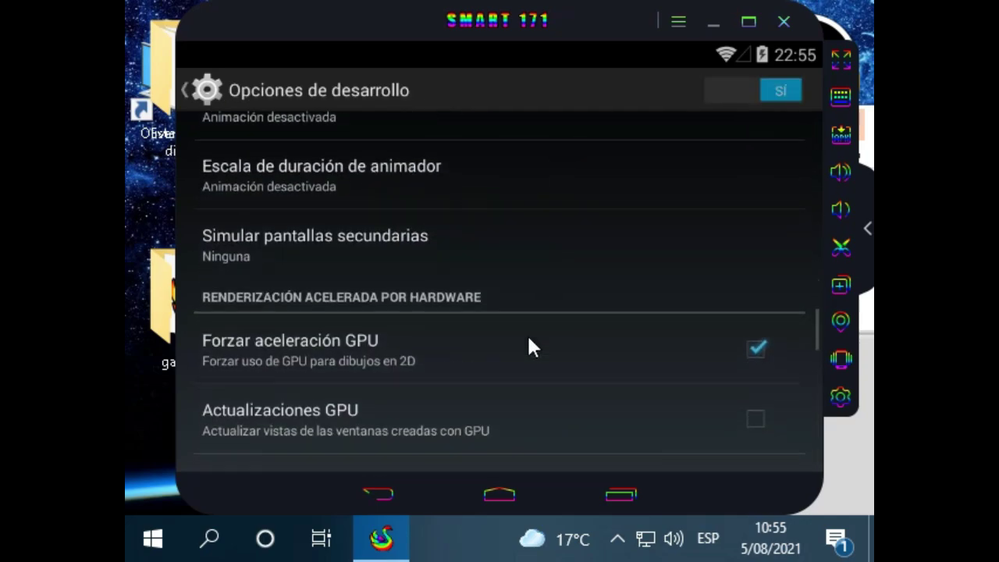
pyautogui.scroll(-3, 562, 367)
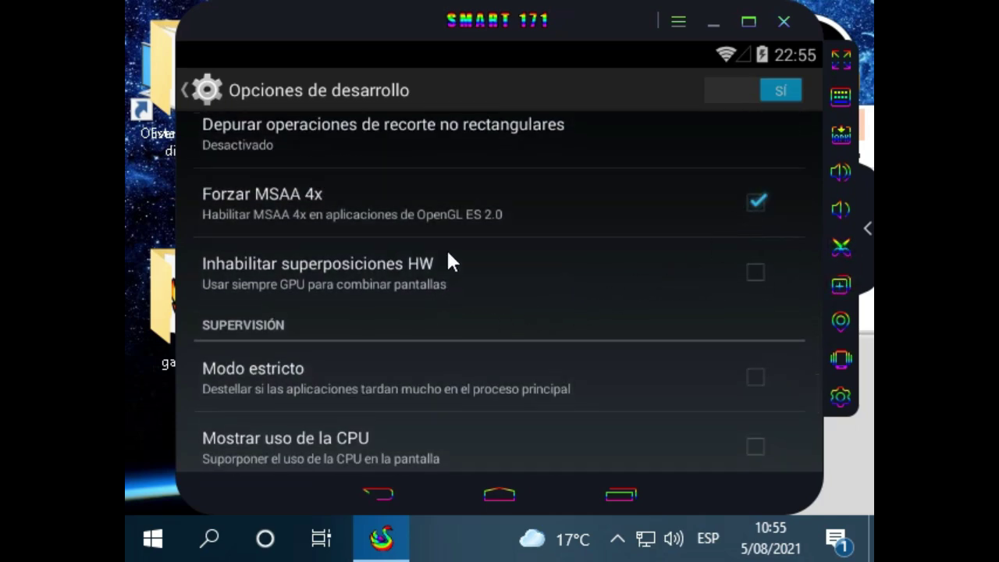
pyautogui.scroll(-7, 449, 257)
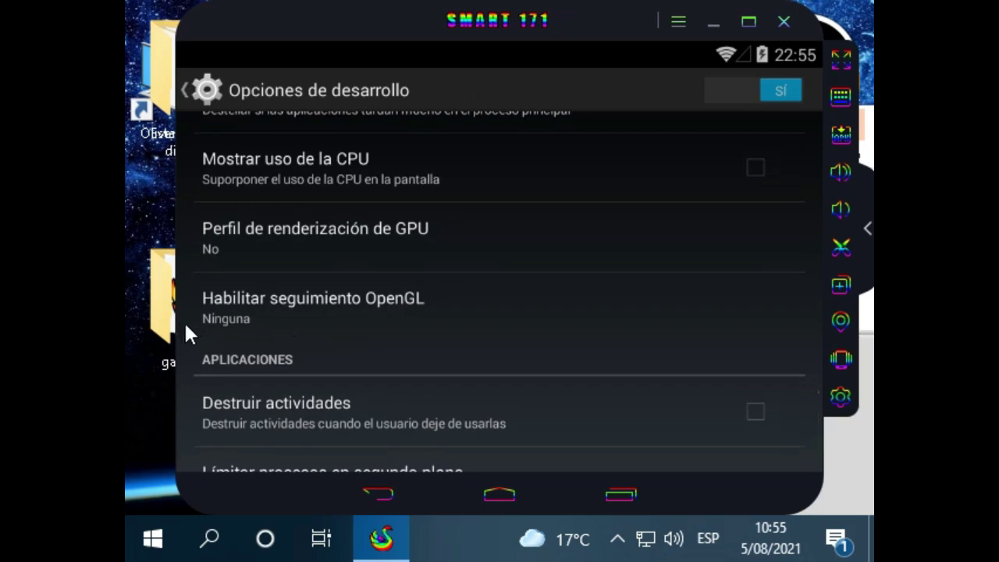
pyautogui.click(370, 328)
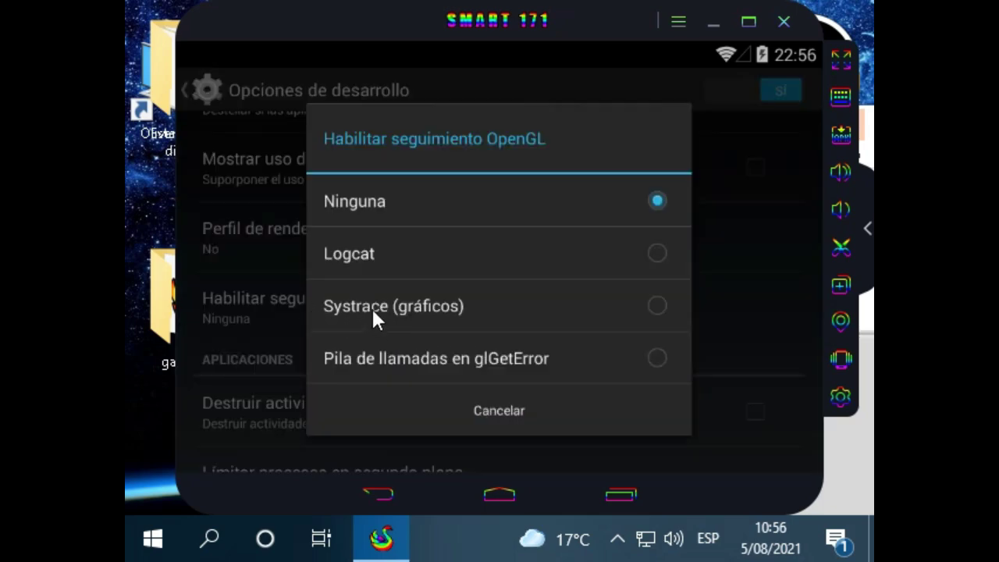
pyautogui.click(587, 310)
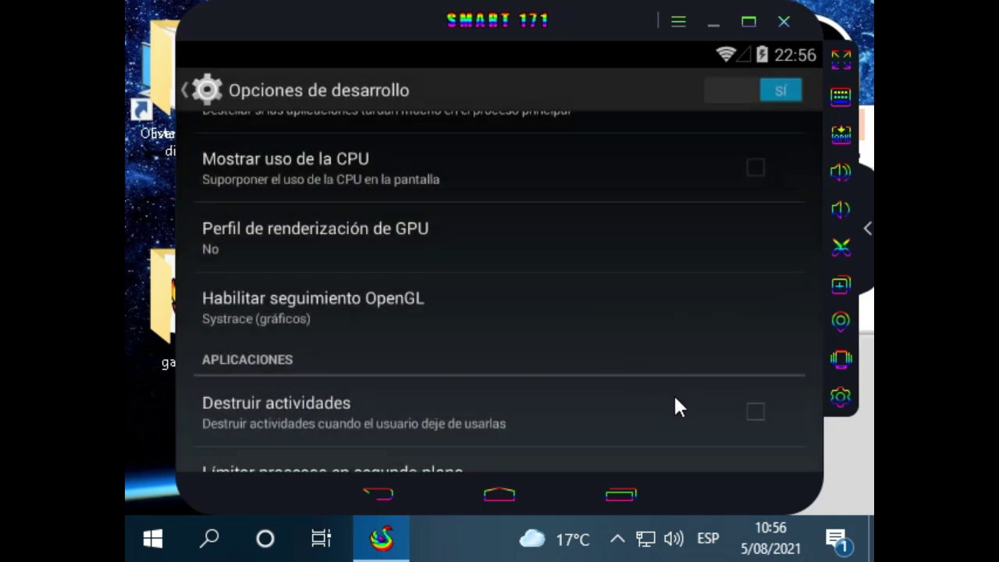
# Step: Return to the emulator's home screen, launch Free Fire, and close its keymapping help window
pyautogui.click(508, 491)
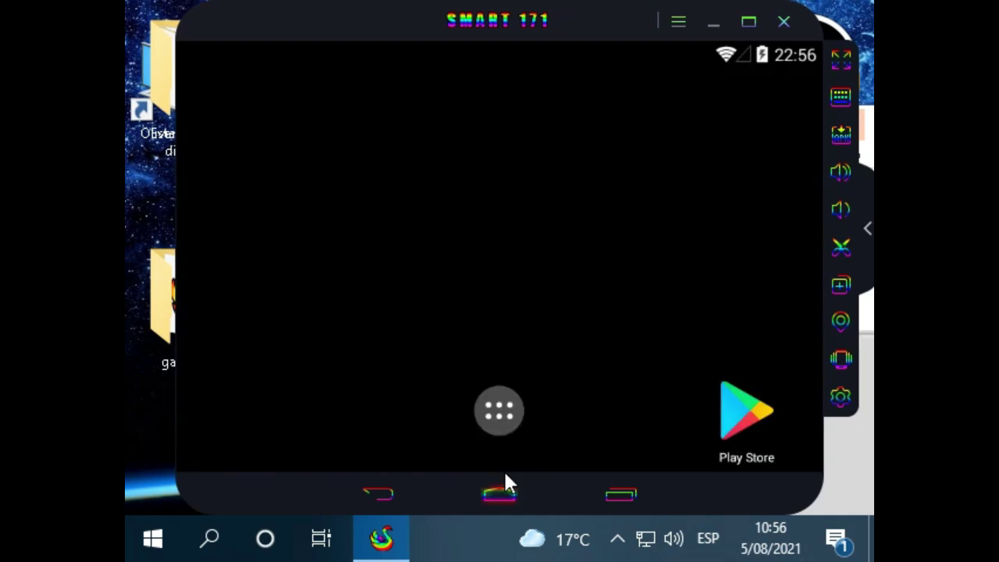
pyautogui.click(500, 414)
pyautogui.click(384, 119)
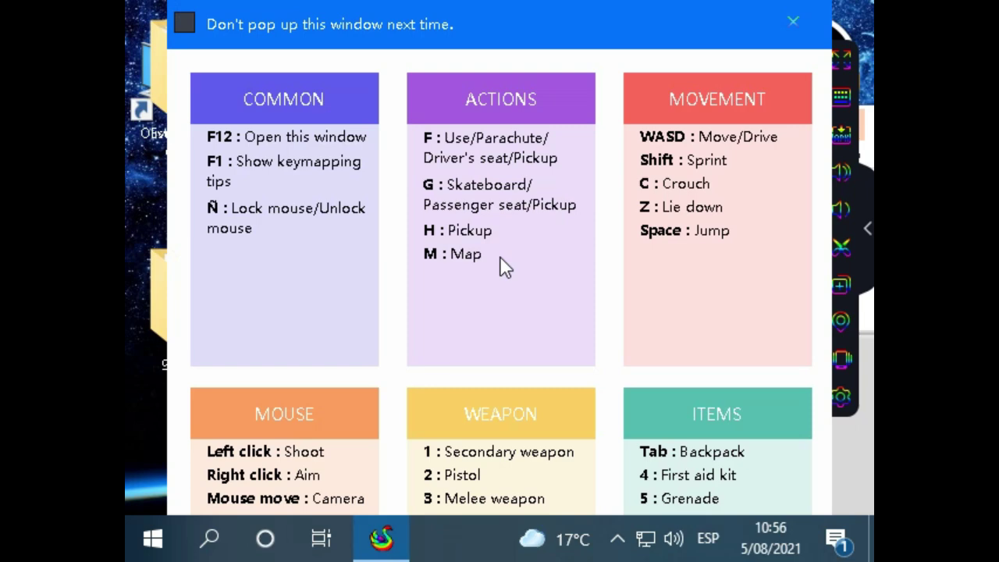
pyautogui.click(792, 21)
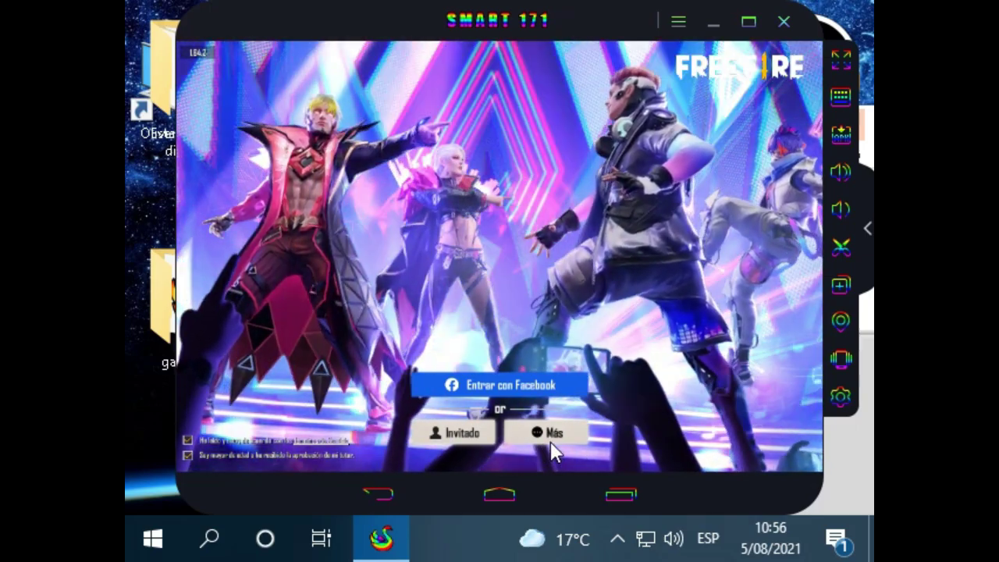
# Step: Open Free Fire's additional sign-in options, and close the promotional pop-ups on entering the game
pyautogui.click(548, 434)
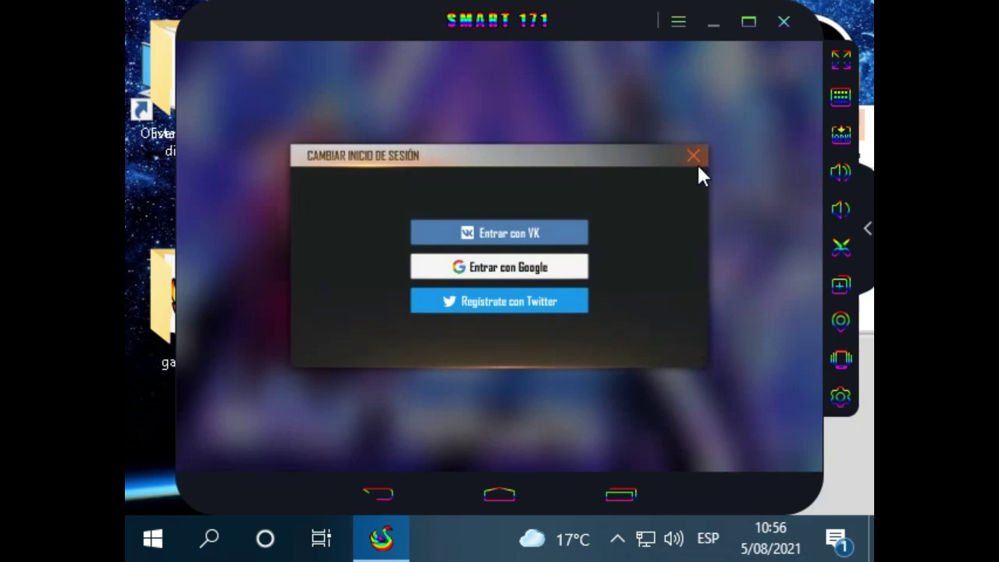
pyautogui.click(722, 264)
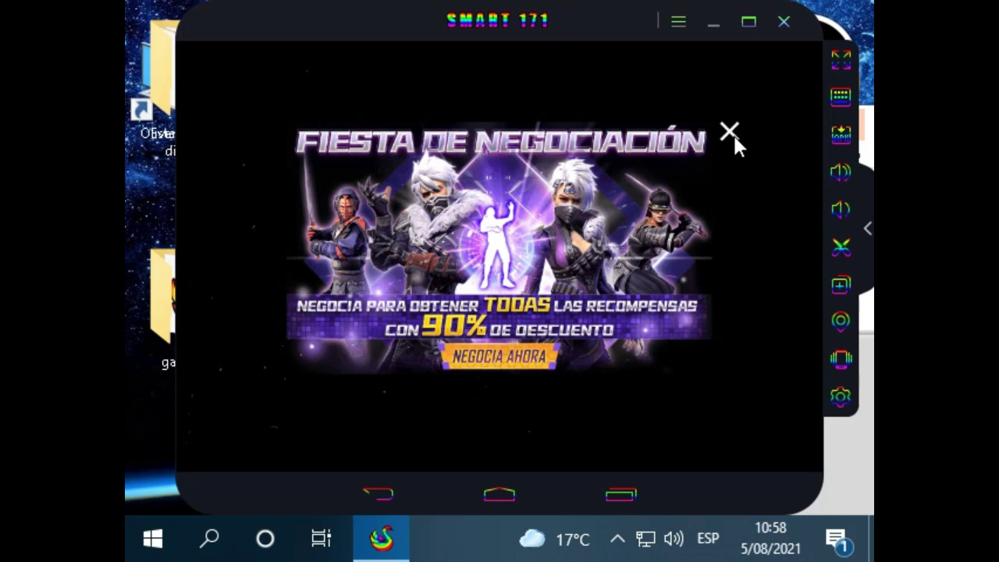
pyautogui.click(731, 134)
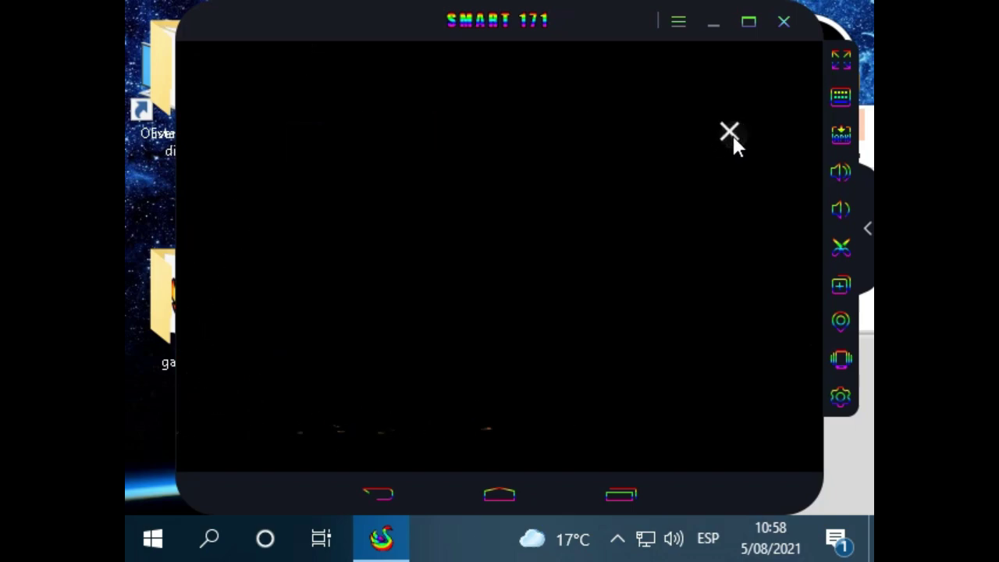
pyautogui.click(731, 132)
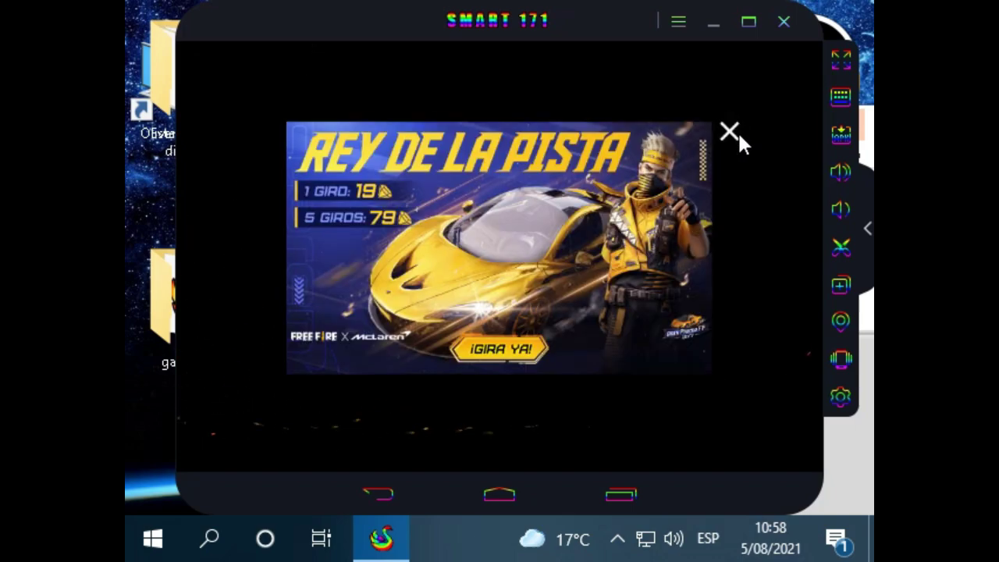